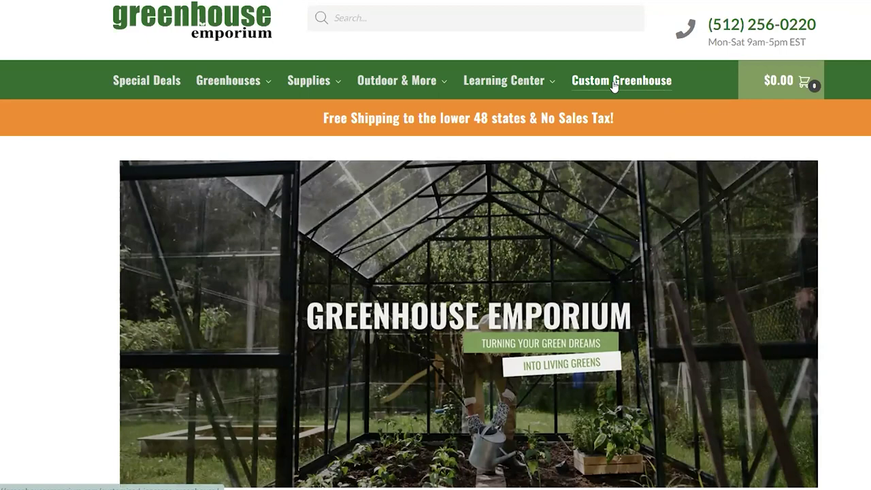
Step: Open the Custom Greenhouse page and read how to order a customized Janssens greenhouse and how long delivery takes
left_click(614, 82)
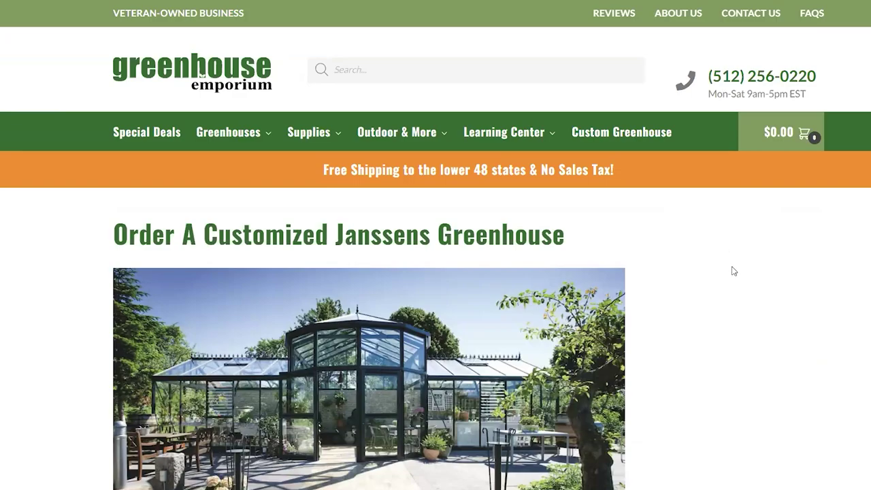
scroll(733, 271, "down", 3)
scroll(733, 271, "down", 1)
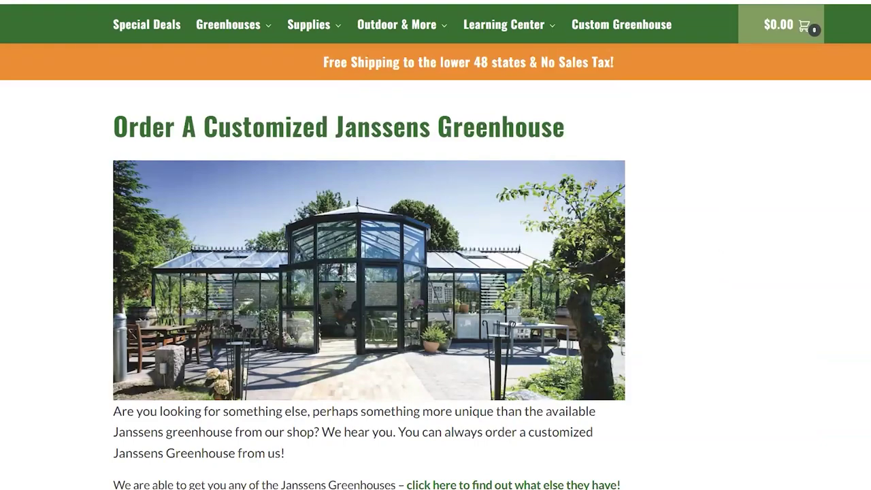
scroll(435, 245, "down", 3)
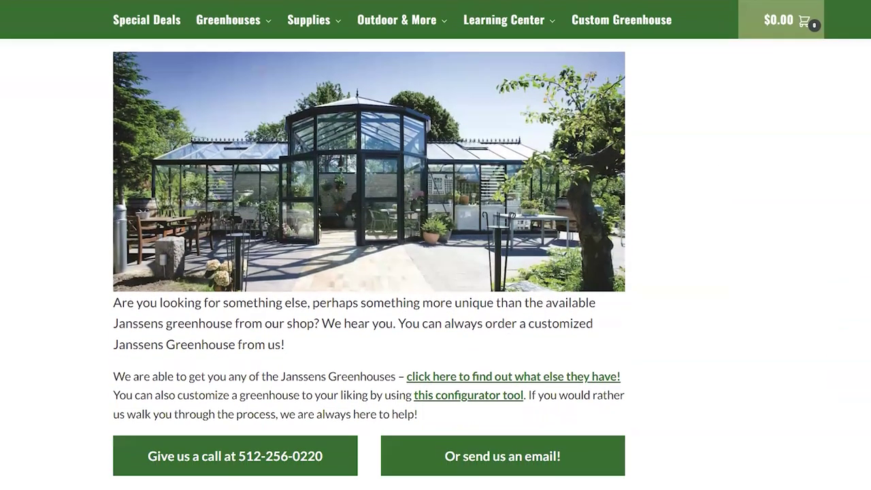
scroll(435, 245, "down", 3)
scroll(436, 245, "down", 5)
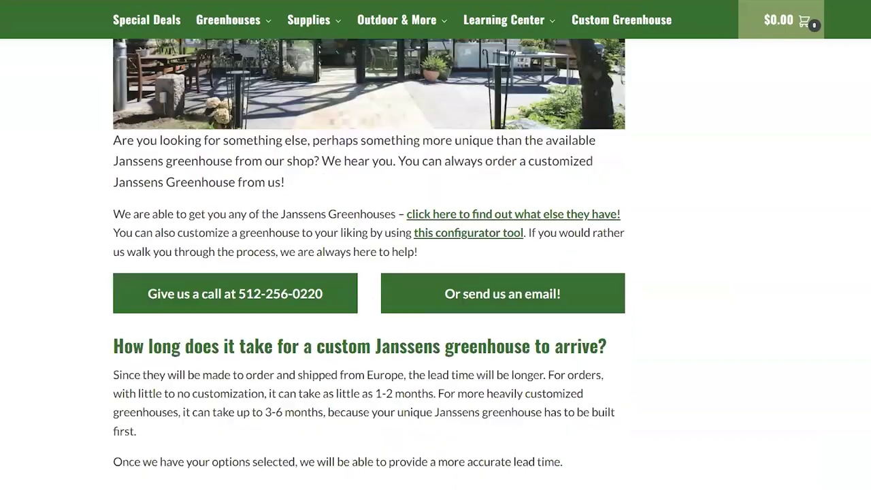
scroll(436, 245, "down", 5)
scroll(435, 245, "down", 1)
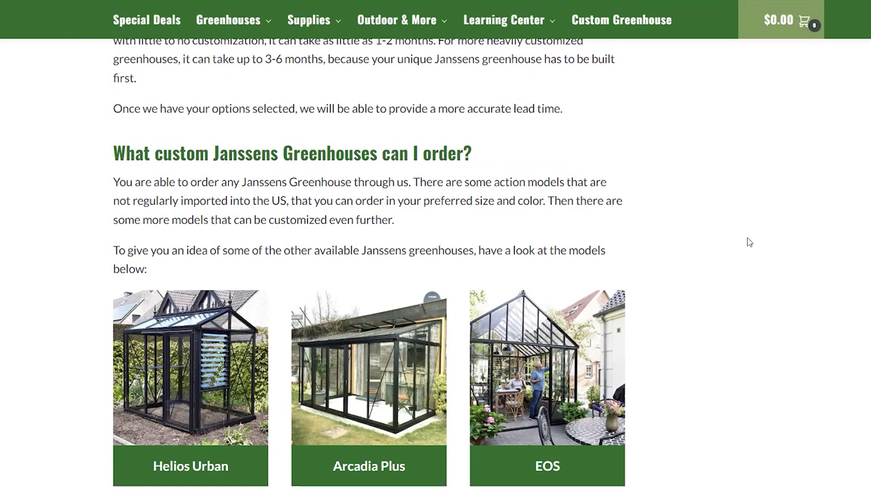
Step: Review the example custom Janssens models and the instructions for using the configurator tool
scroll(370, 263, "down", 2)
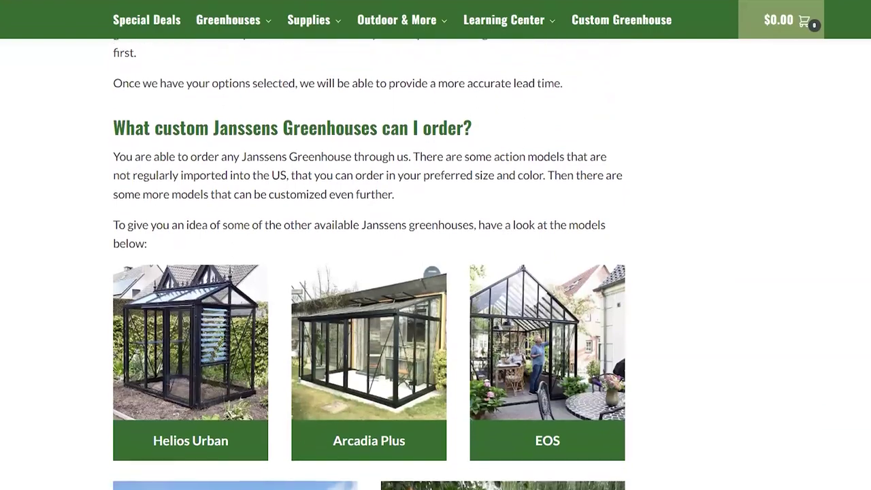
scroll(370, 262, "down", 1)
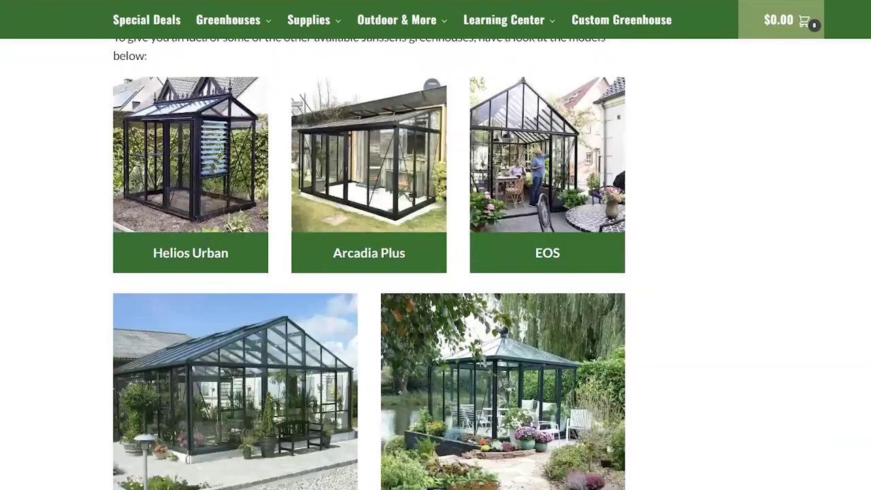
scroll(370, 263, "down", 2)
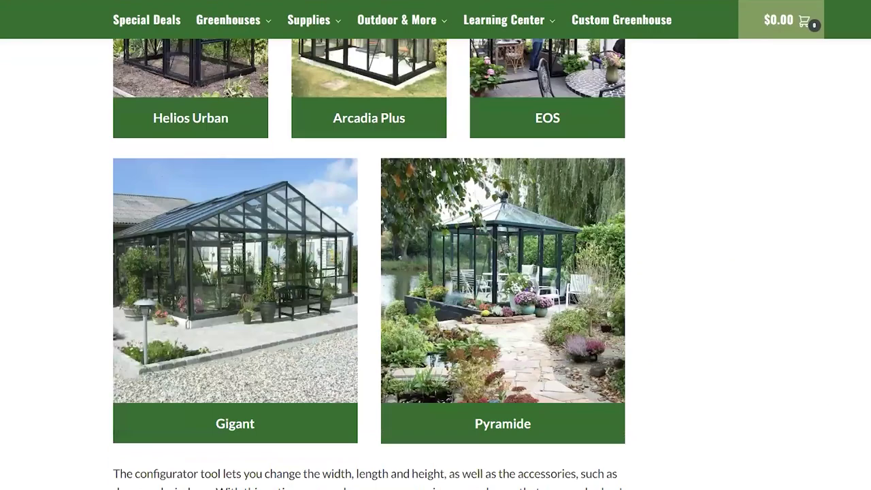
scroll(370, 264, "down", 3)
scroll(370, 264, "down", 4)
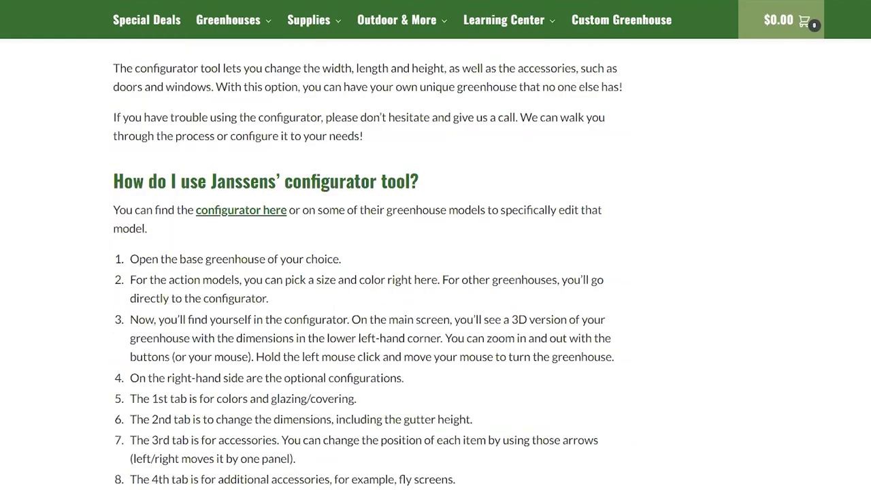
scroll(369, 264, "down", 2)
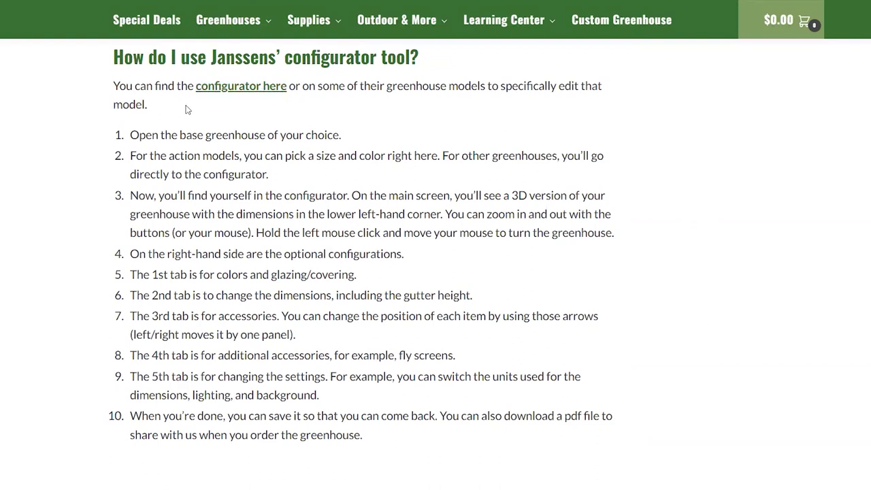
Step: Open the greenhouse configurator from the instructions and check its available languages, keeping English
left_click(237, 95)
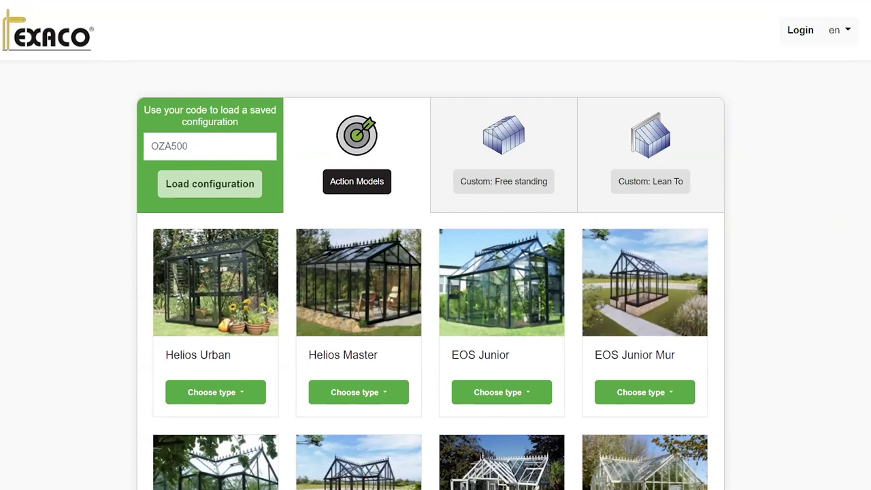
left_click(850, 40)
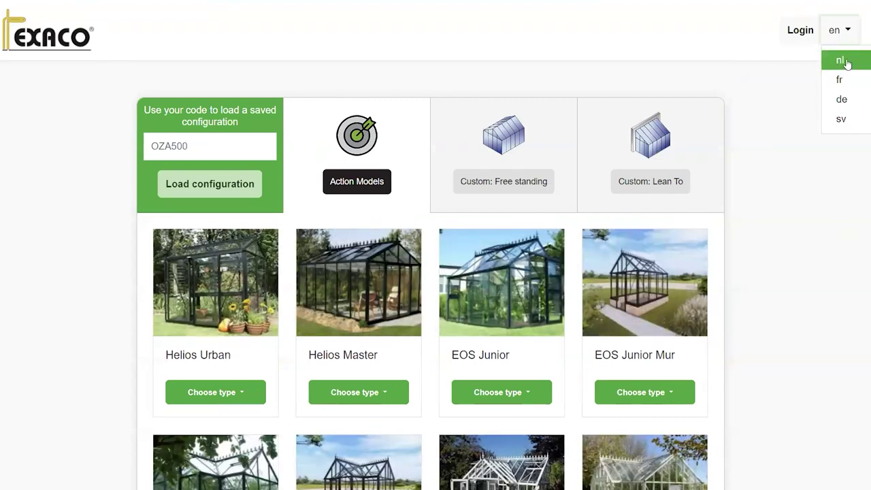
left_click(666, 51)
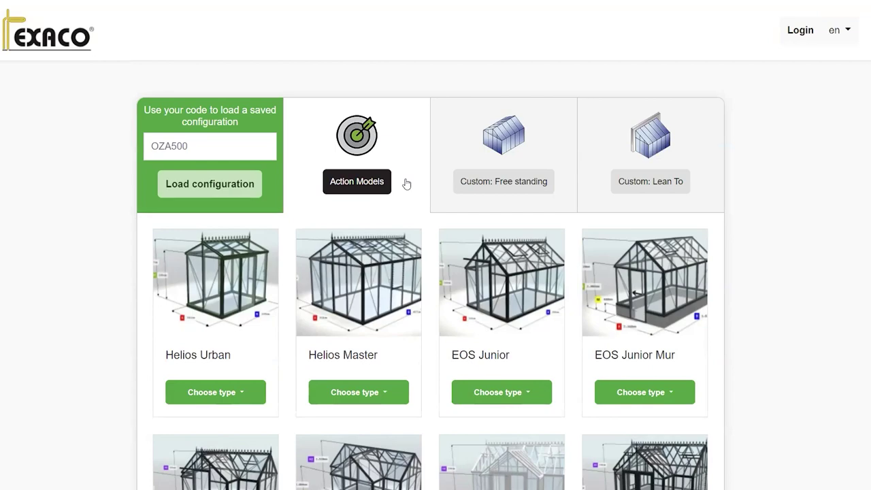
Step: Check the MF and Color sizes offered for the Helios Master and EOS Junior action models
scroll(393, 277, "down", 3)
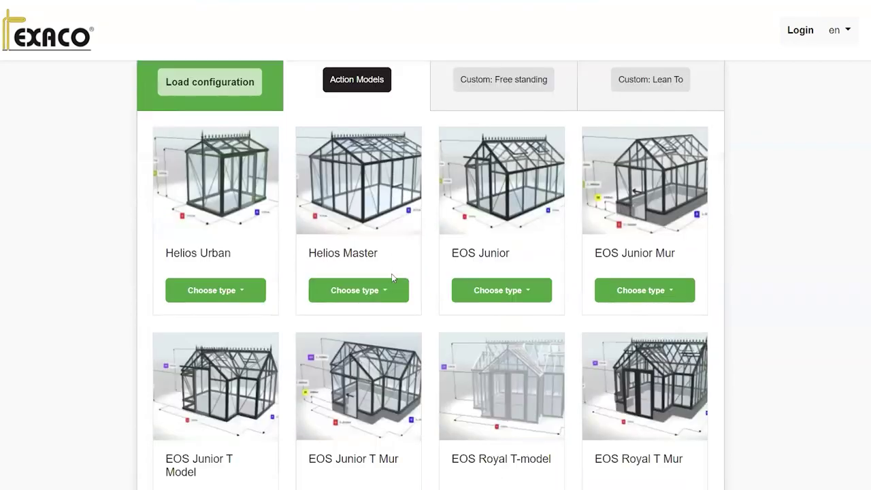
left_click(387, 290)
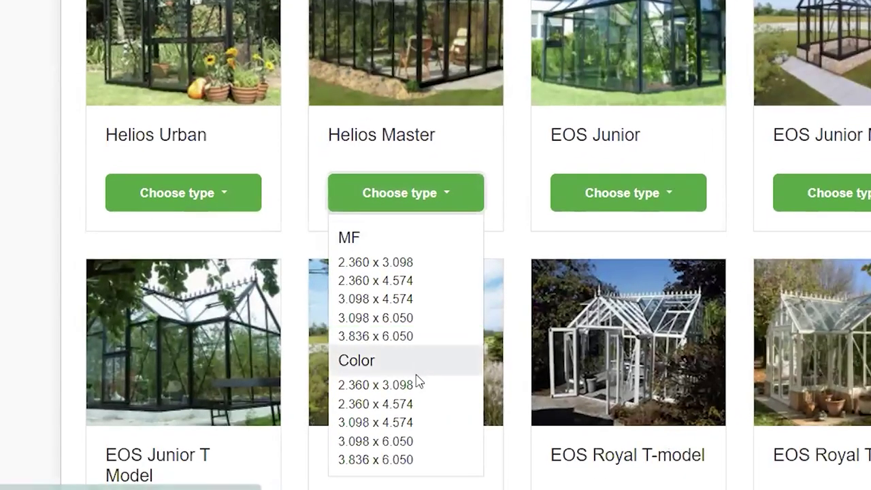
left_click(398, 460)
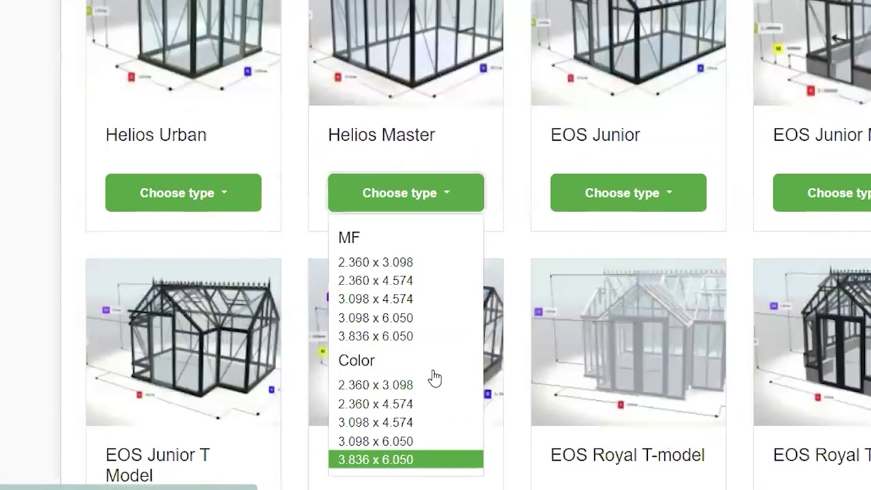
left_click(674, 193)
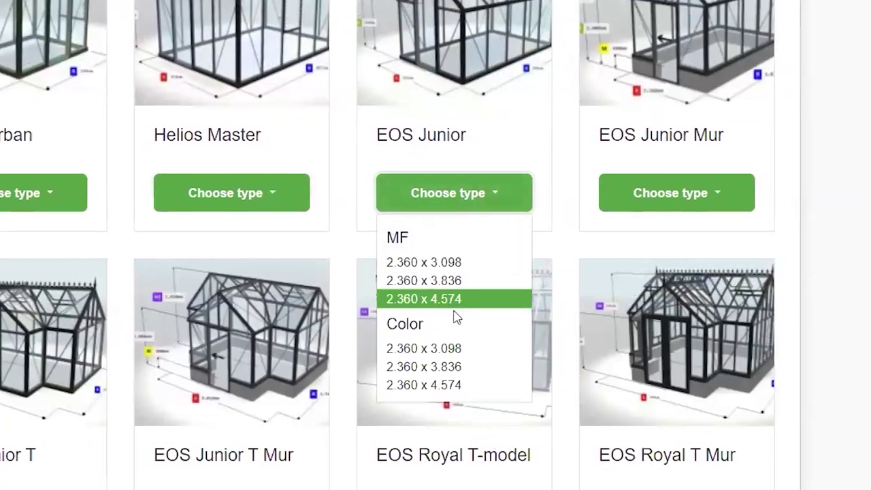
left_click(568, 215)
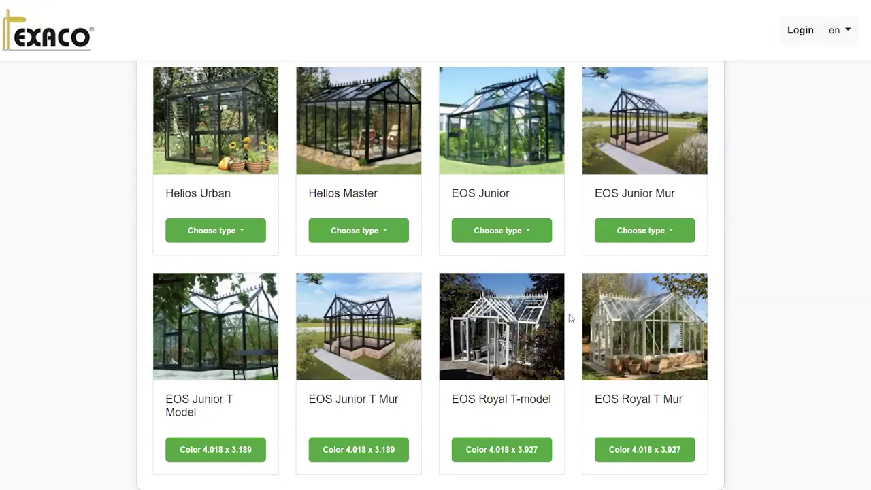
Step: Switch the model catalogue from action models to custom free-standing greenhouses
scroll(570, 318, "up", 1)
scroll(570, 317, "up", 2)
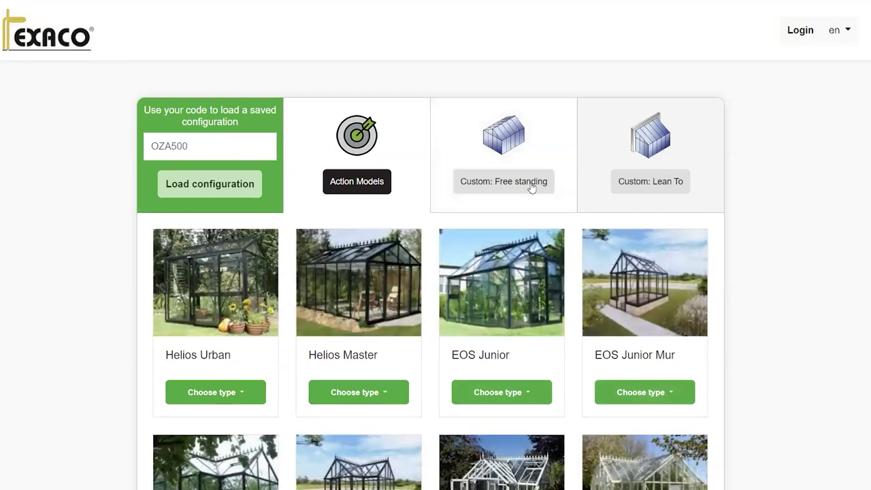
left_click(528, 186)
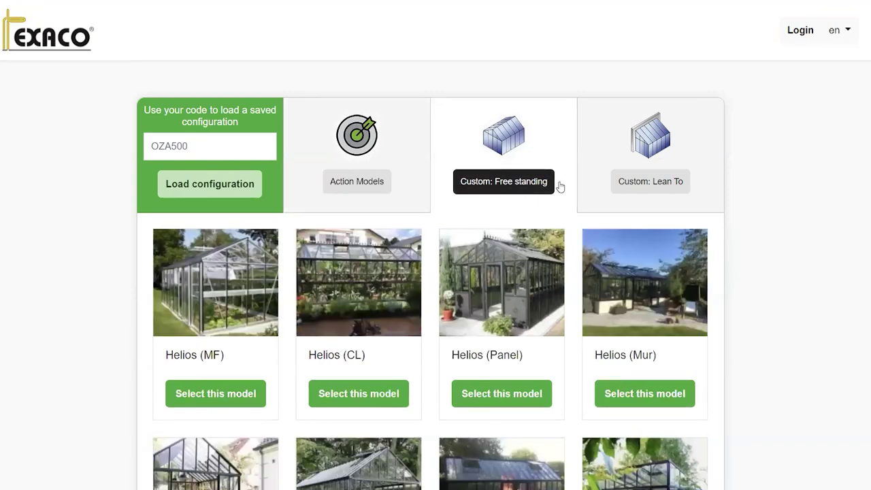
Step: Look through the custom free-standing greenhouses and select the Gigant (CL) model for configuration
scroll(561, 190, "down", 2)
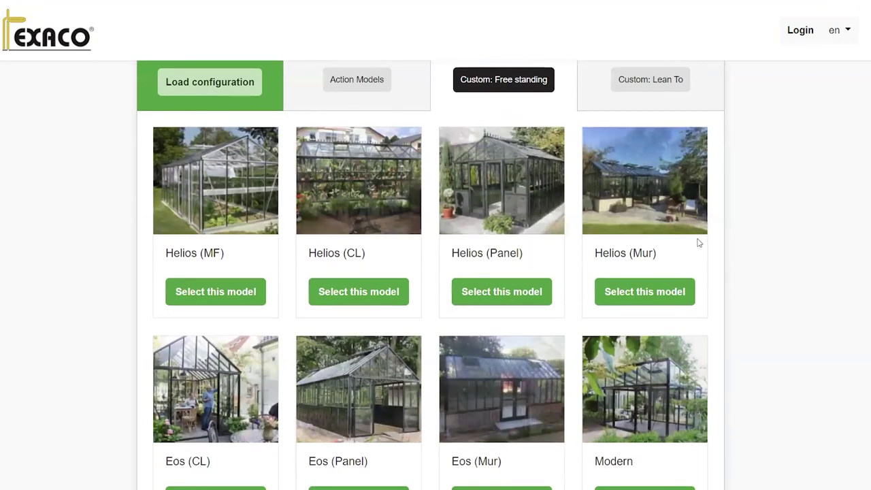
scroll(703, 244, "down", 2)
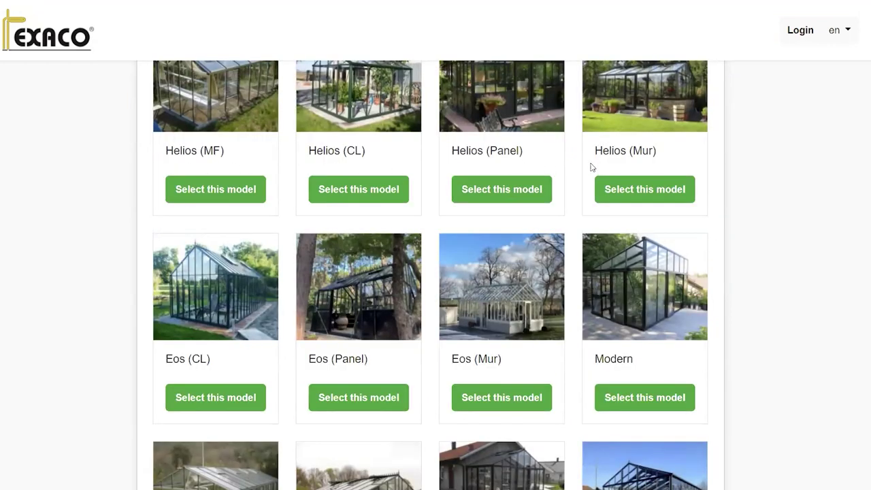
scroll(527, 150, "up", 2)
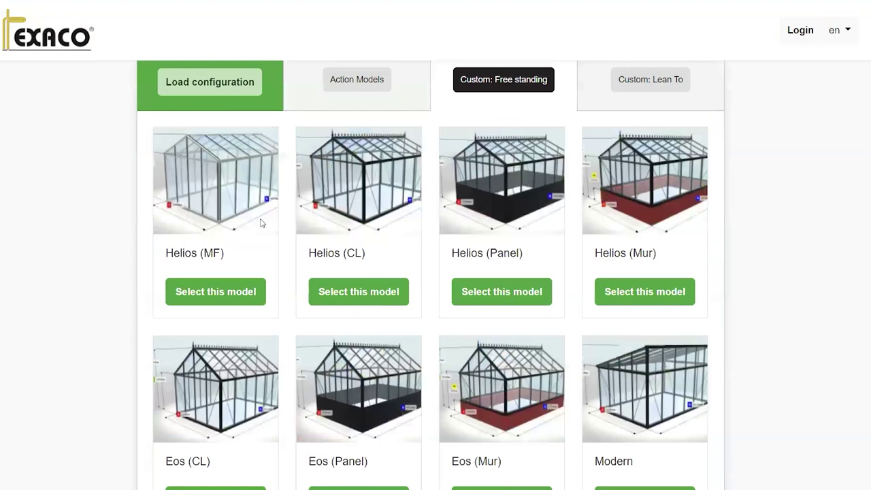
scroll(222, 340, "down", 2)
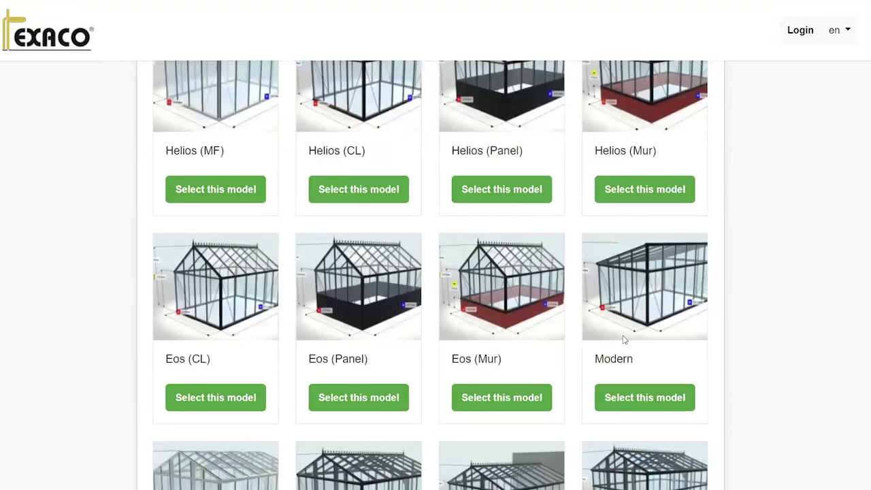
scroll(701, 337, "down", 2)
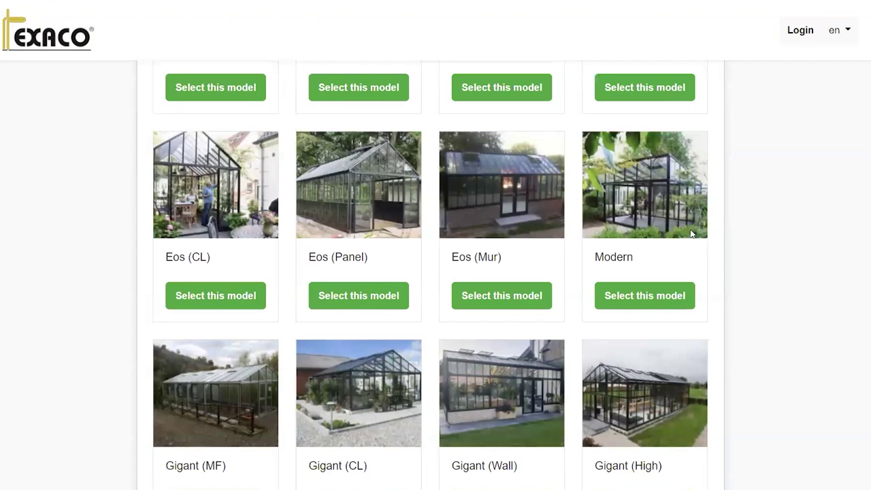
scroll(691, 234, "up", 3)
scroll(691, 233, "up", 1)
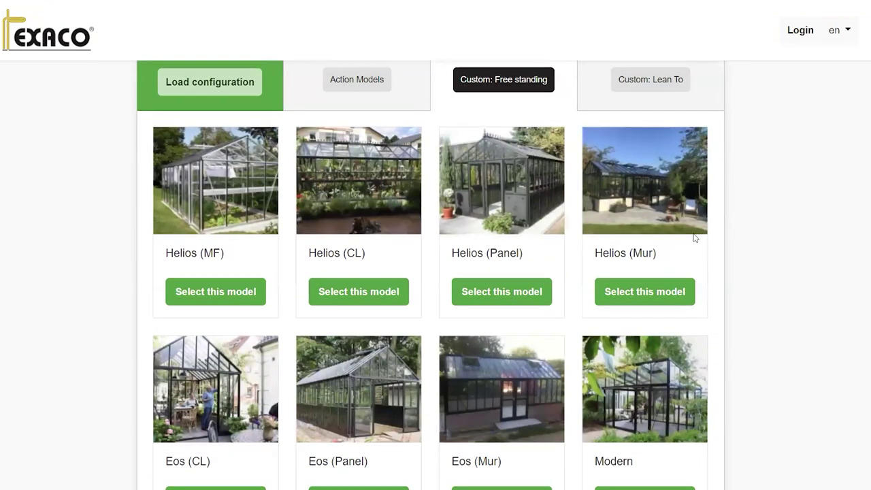
scroll(700, 264, "down", 2)
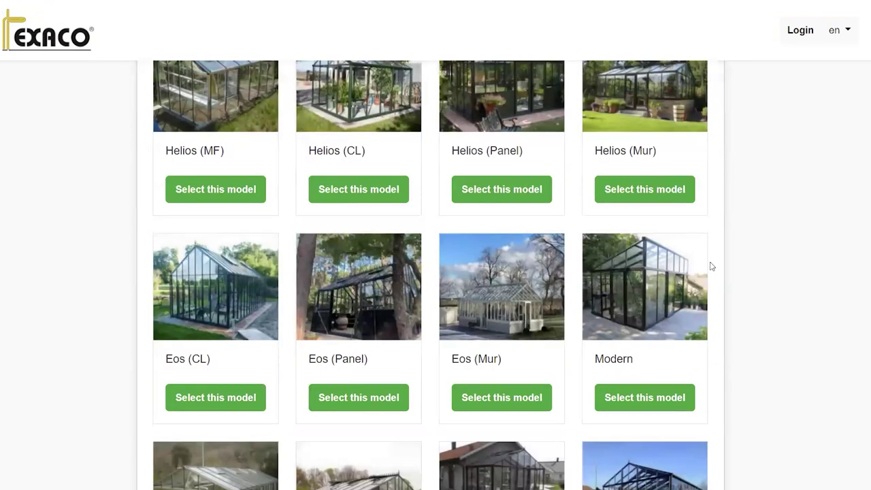
scroll(710, 266, "down", 5)
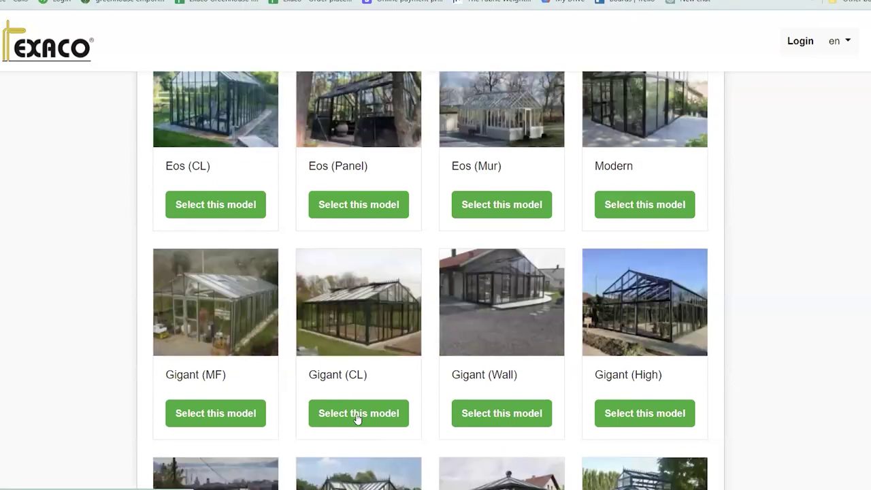
left_click(357, 406)
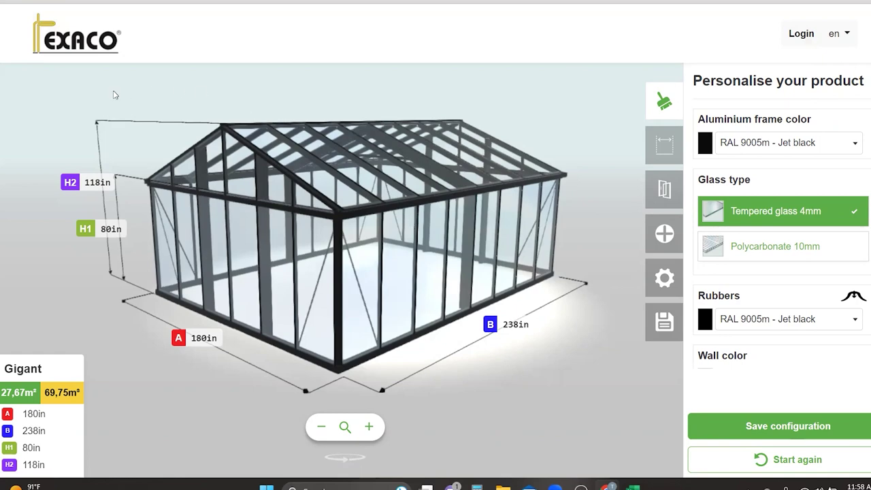
Step: Examine the Gigant greenhouse in 3D and its options for frame color, glass type, rubbers, wall color and roof crests
left_click_drag(369, 264, 399, 275)
scroll(610, 134, "up", 2)
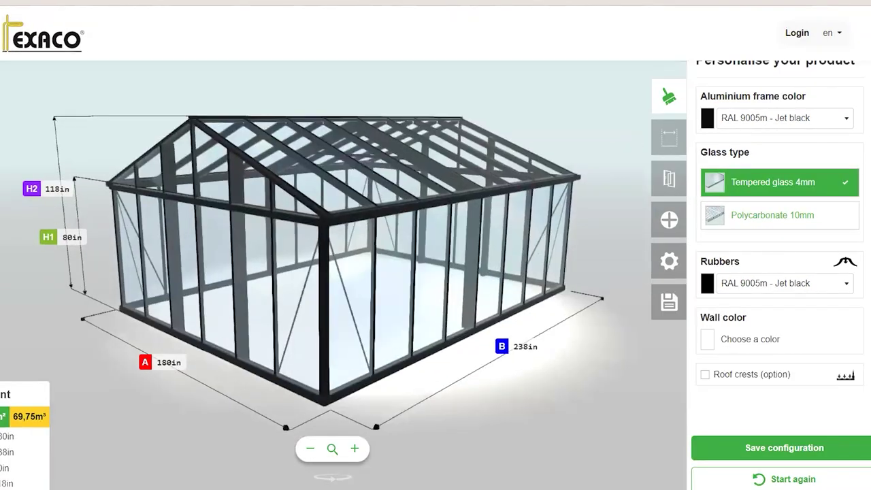
scroll(779, 228, "up", 1)
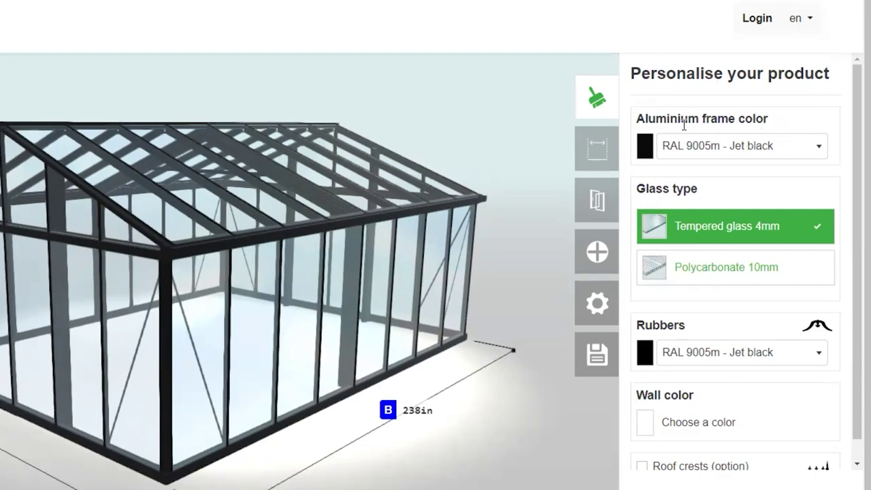
scroll(789, 231, "down", 1)
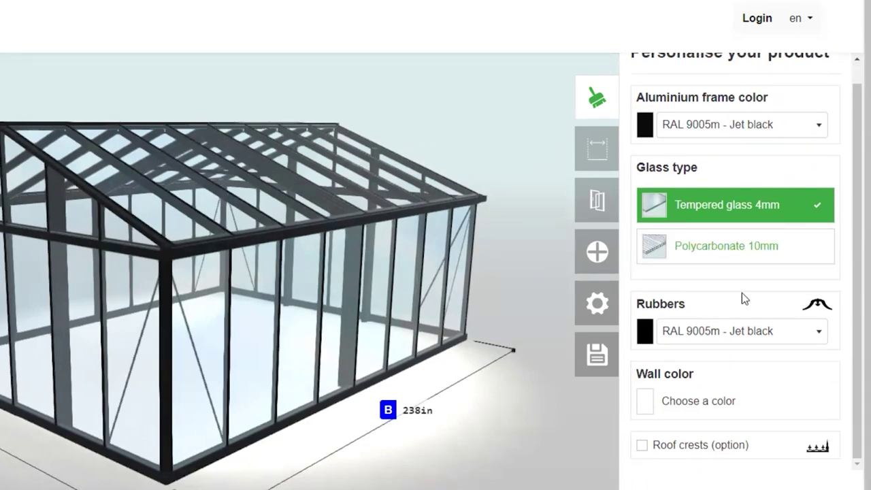
Step: Open the greenhouse's dimension settings and examine the width, length, gutter height, wall height and glass module options
left_click(598, 147)
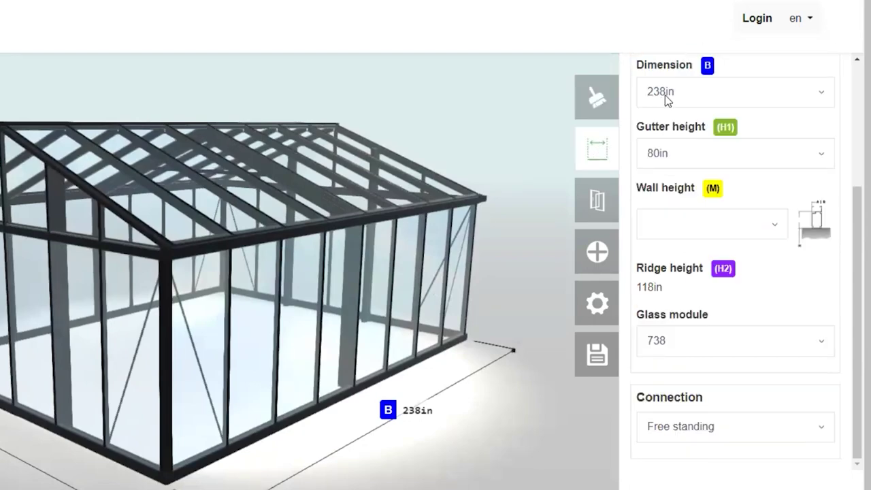
scroll(773, 110, "up", 3)
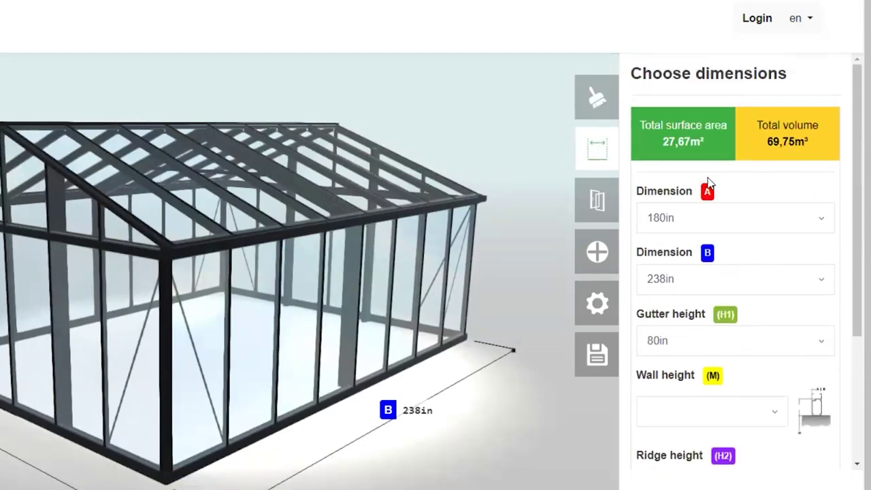
scroll(680, 198, "down", 2)
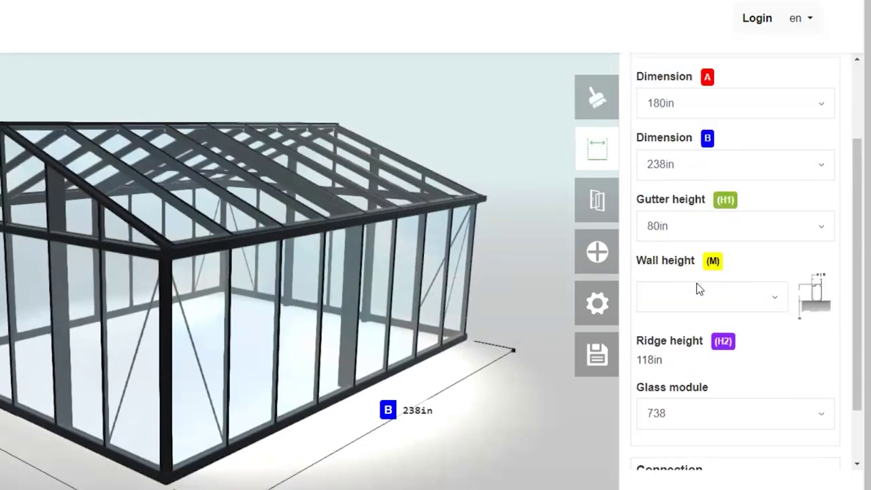
Step: Examine the remaining dimension and connection settings, followed by the list of available doors, windows, portal frames and panels
scroll(850, 226, "down", 1)
scroll(850, 226, "down", 1)
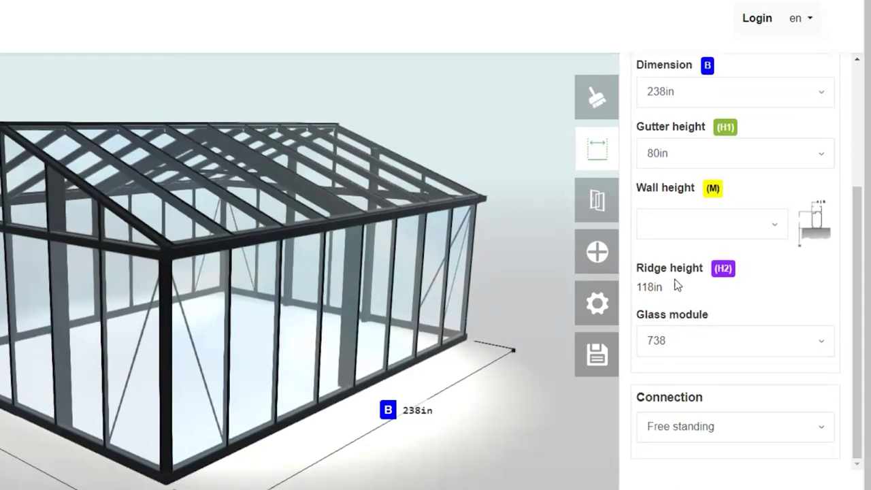
left_click(590, 201)
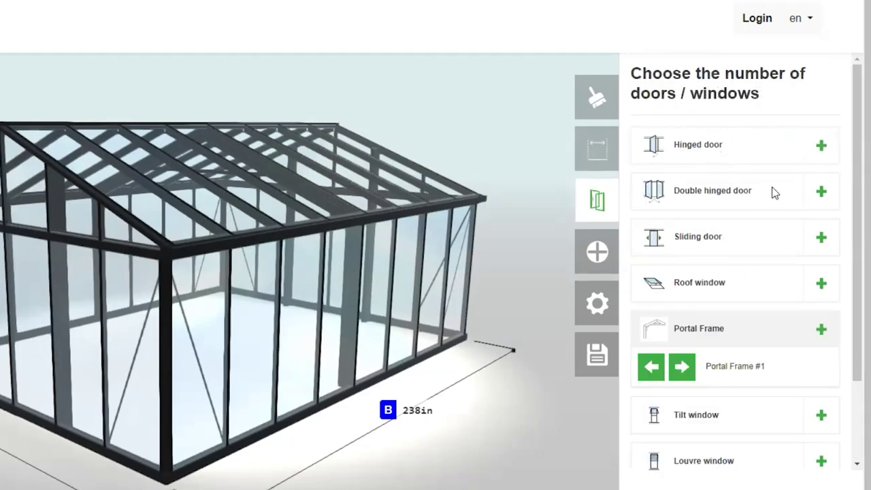
left_click_drag(855, 143, 852, 232)
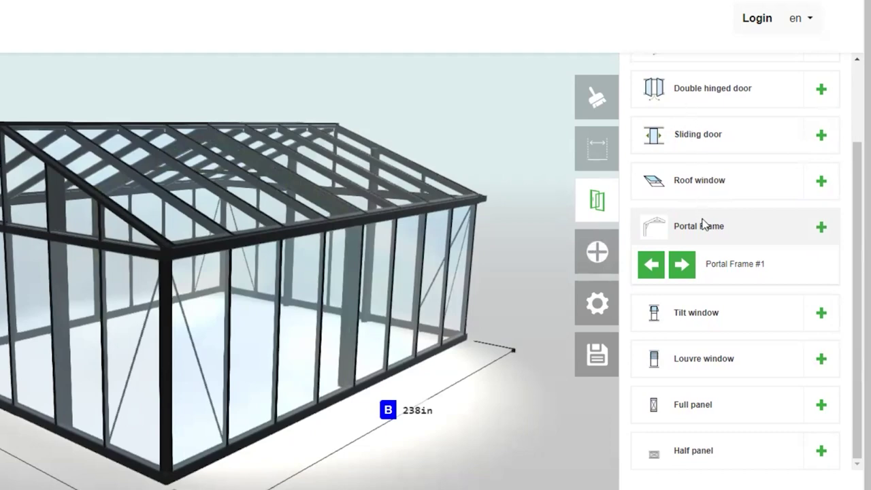
Step: Look through the additional options and accessories, and open the form for requesting more information and a quotation
left_click(597, 252)
left_click(128, 72)
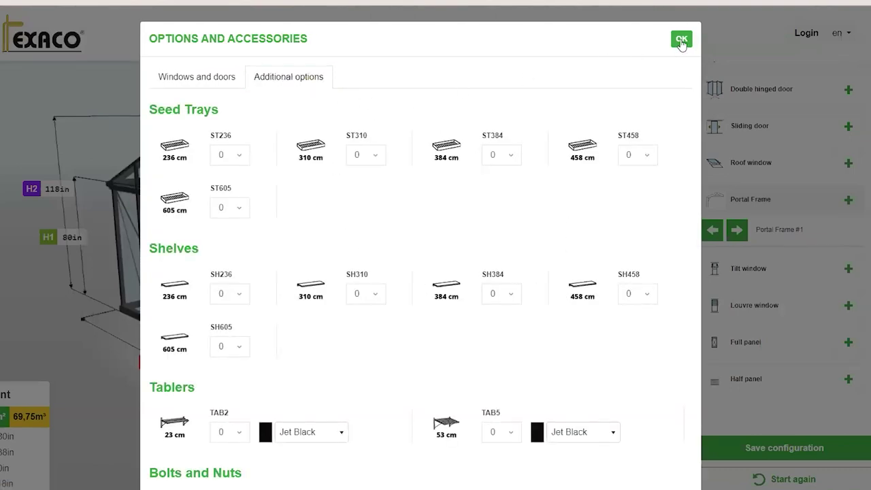
left_click(681, 39)
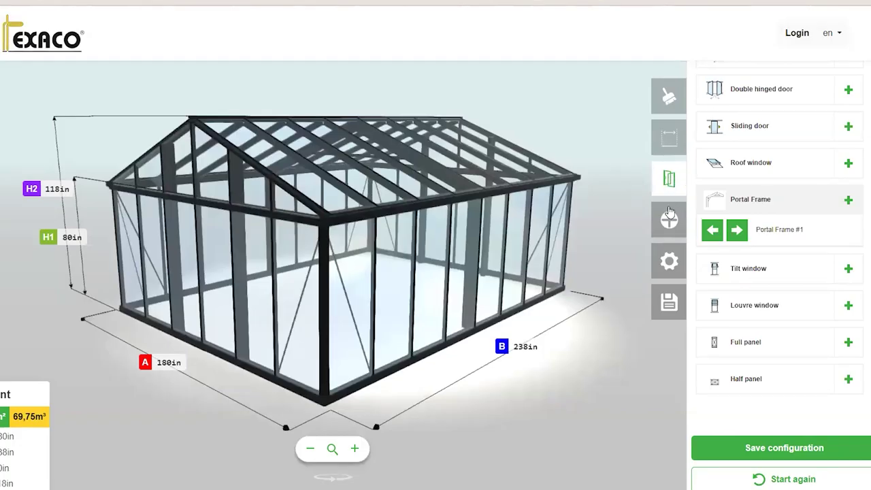
left_click(667, 303)
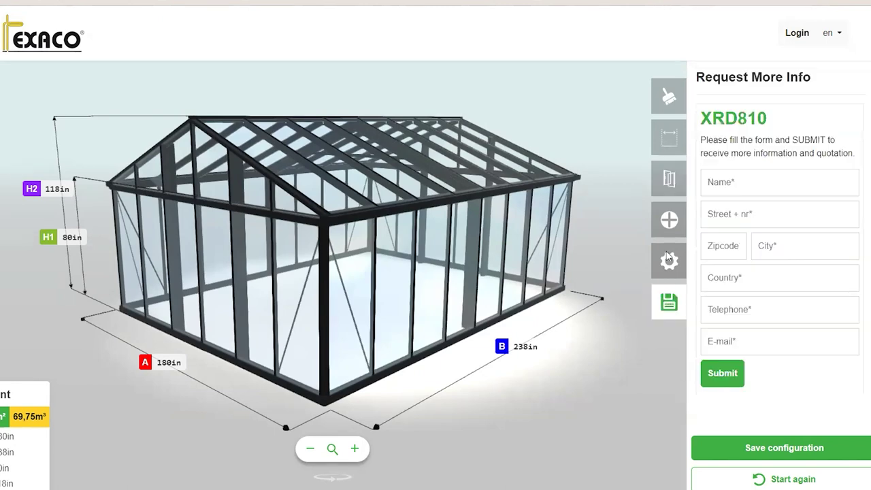
Step: Review the color and glass, dimension, and door and window settings once more, and save the greenhouse configuration
left_click(659, 139)
left_click(665, 179)
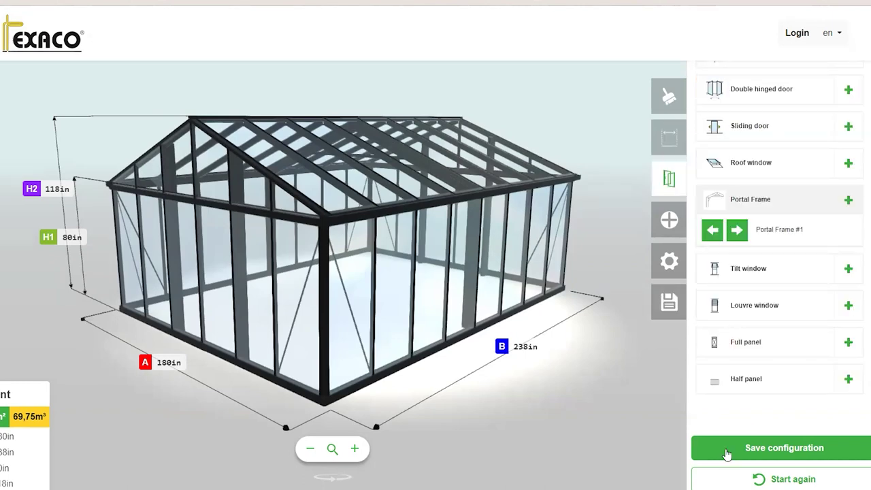
left_click(669, 108)
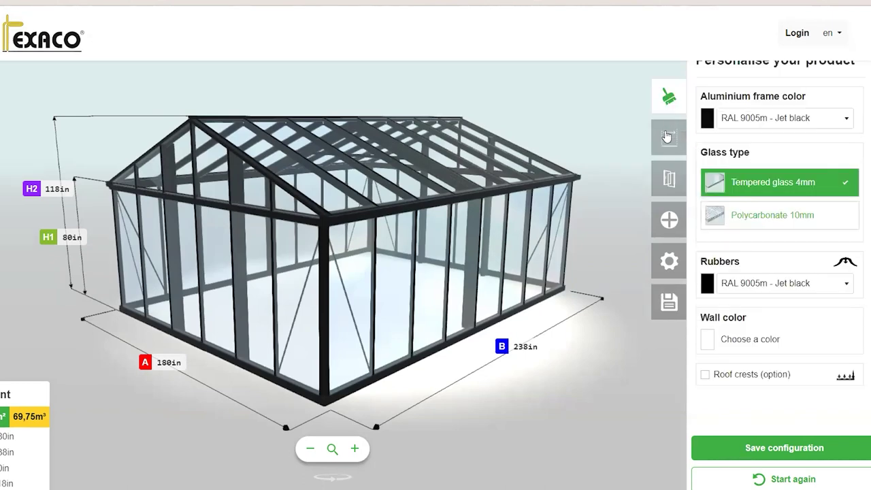
left_click(666, 138)
left_click(670, 176)
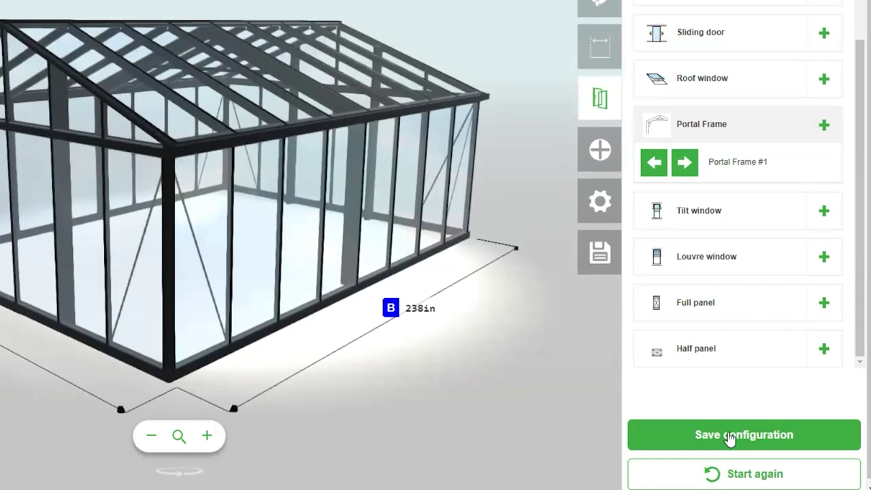
left_click(729, 440)
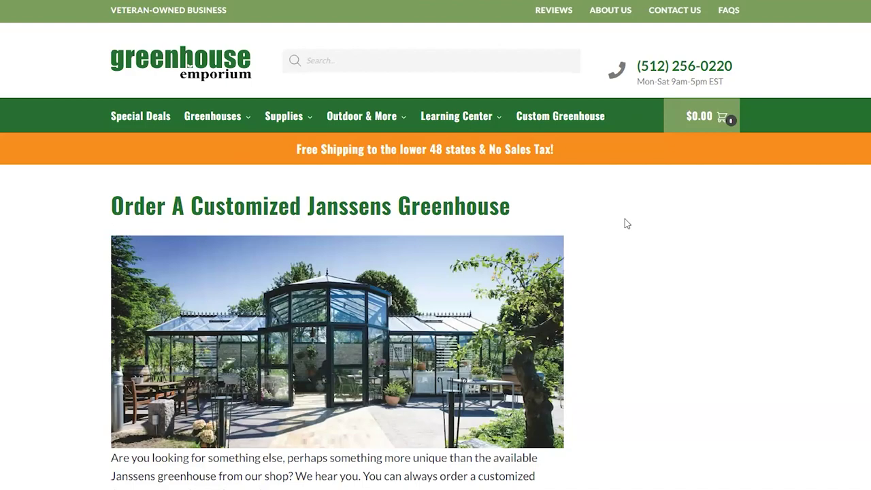
Step: Open the configurator tool from the customized Janssens greenhouse page and load the saved configuration XRD810
scroll(627, 224, "down", 2)
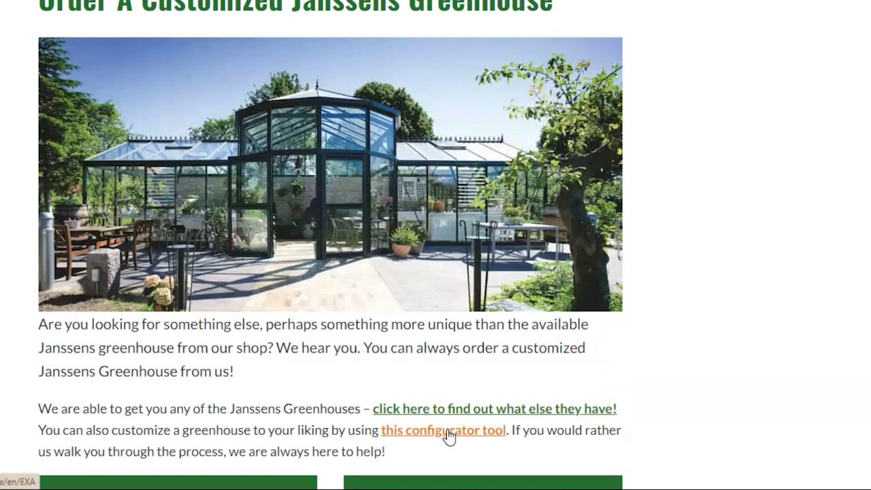
left_click(448, 430)
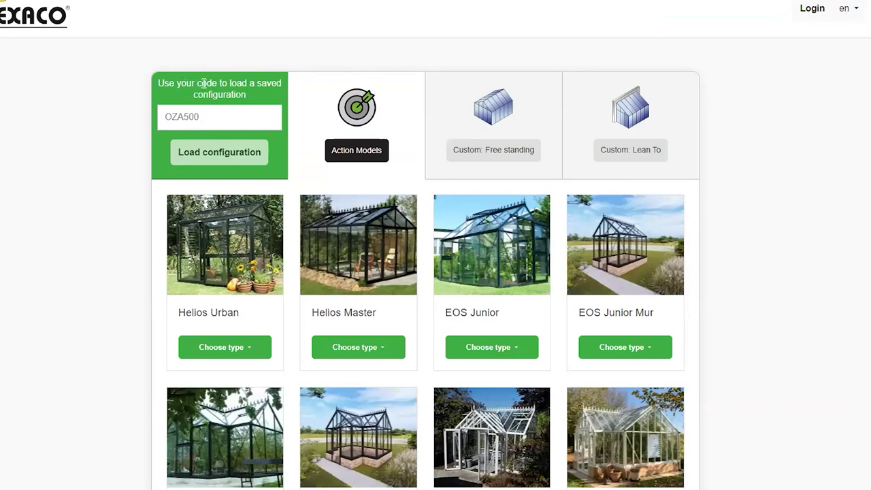
left_click(202, 119)
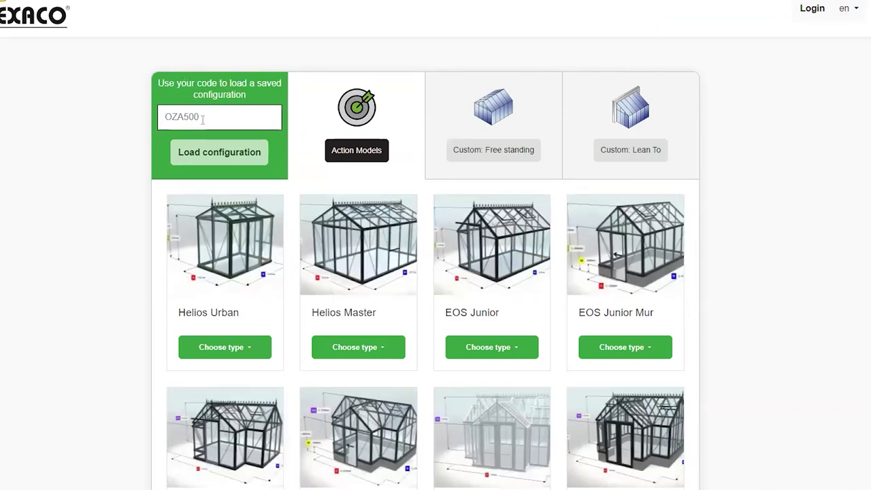
type("XRD")
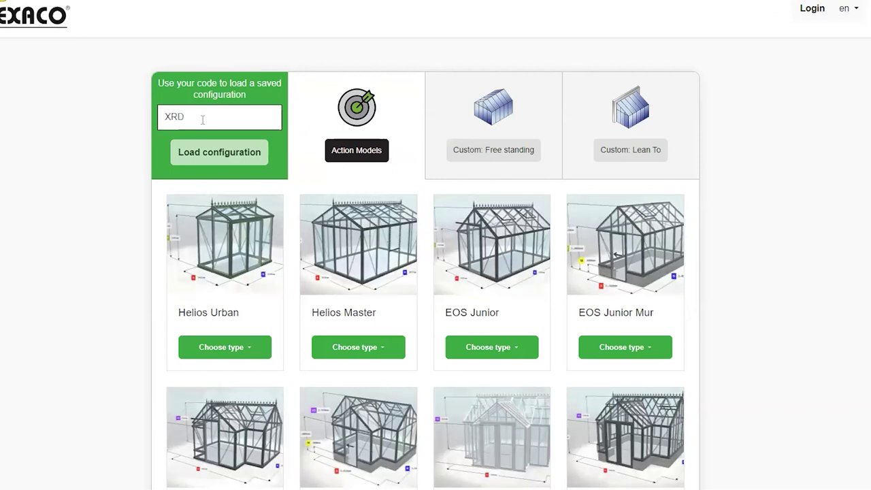
type("810")
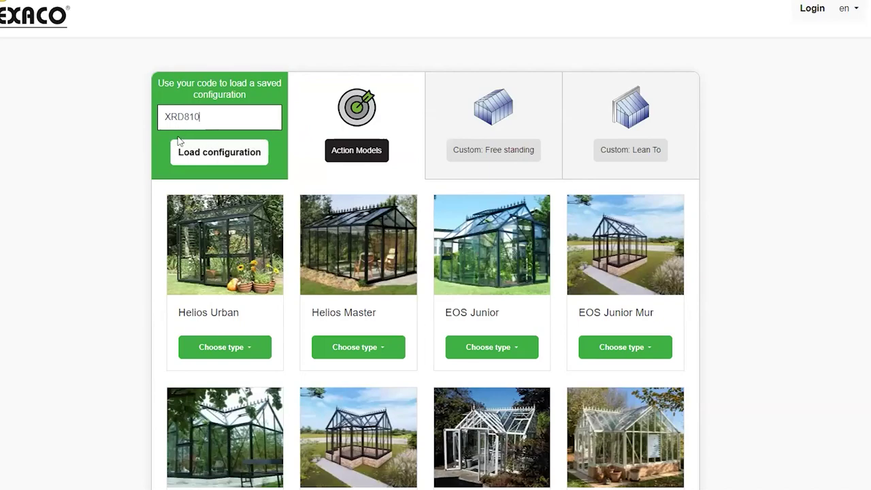
left_click(208, 154)
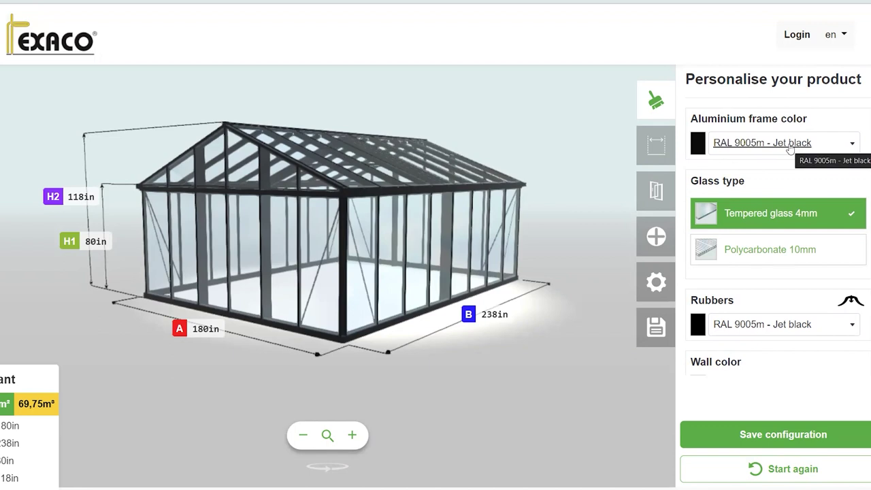
Step: Try RAL 9010m - Pure white as the aluminium frame color, and set it back to RAL 9005m - Jet black
left_click(790, 149)
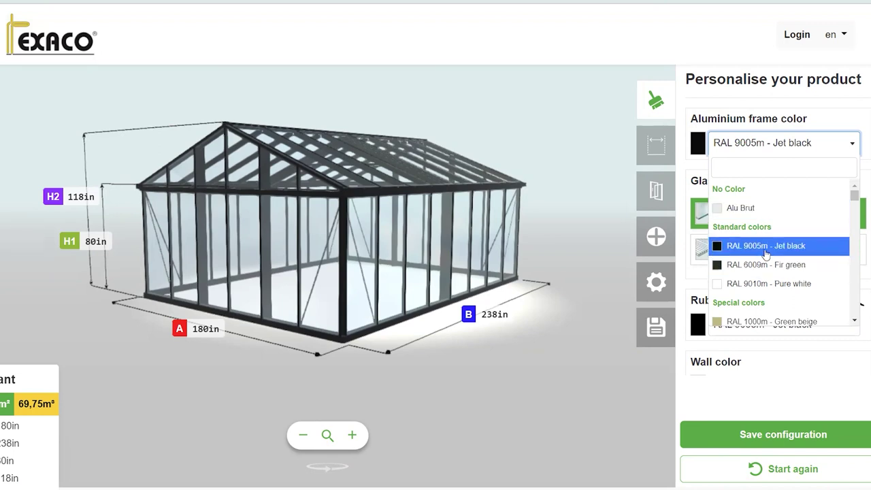
left_click(791, 284)
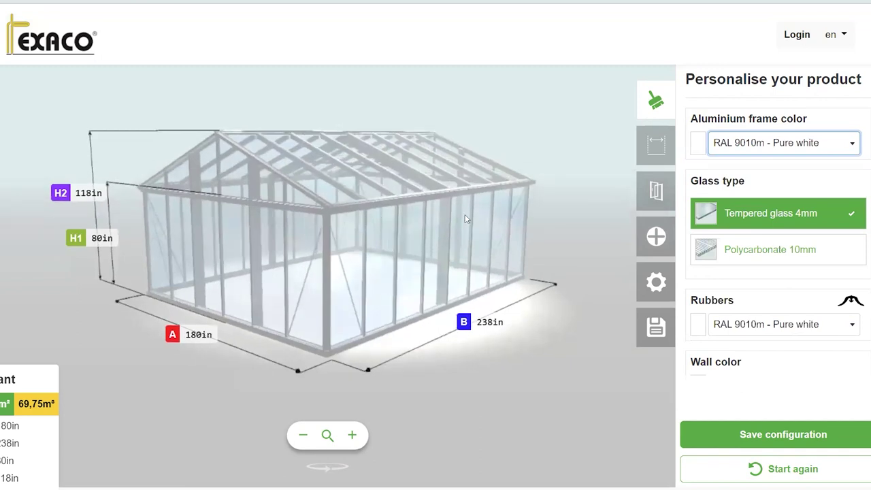
left_click(760, 144)
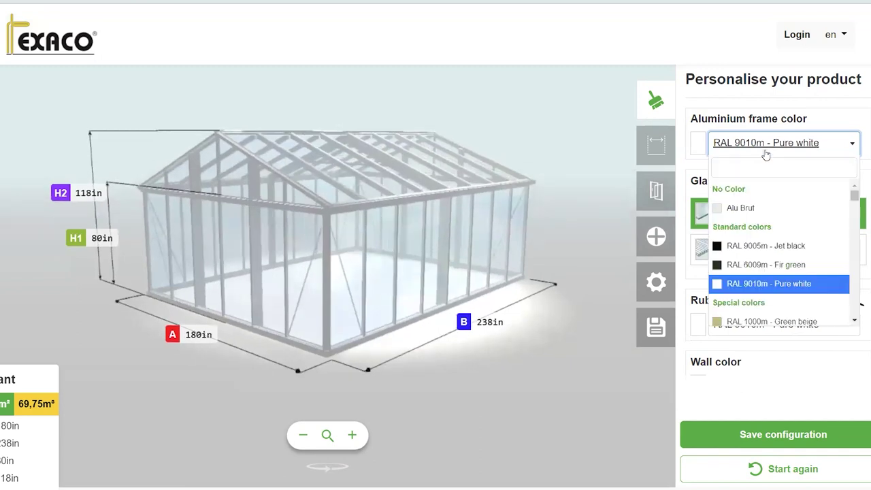
left_click(762, 245)
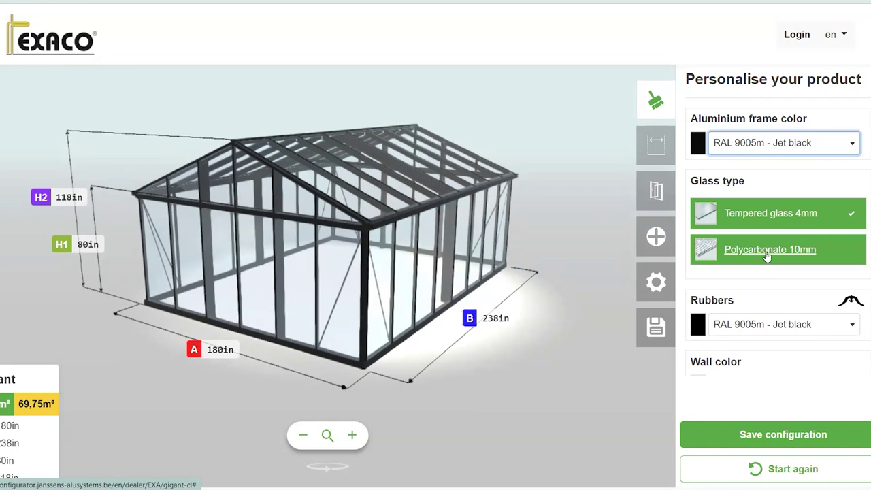
Step: Change the glass type to Polycarbonate 10mm and choose RAL 9005m - Jet black for the rubbers
left_click(767, 252)
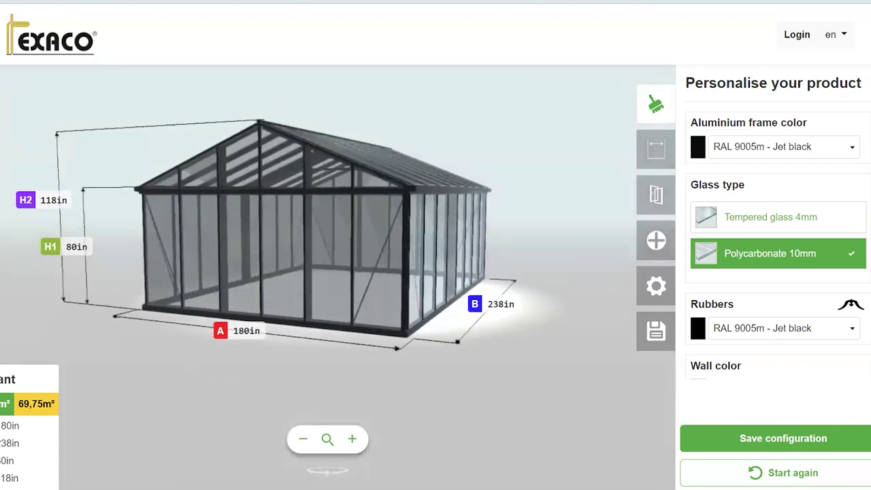
scroll(775, 224, "down", 2)
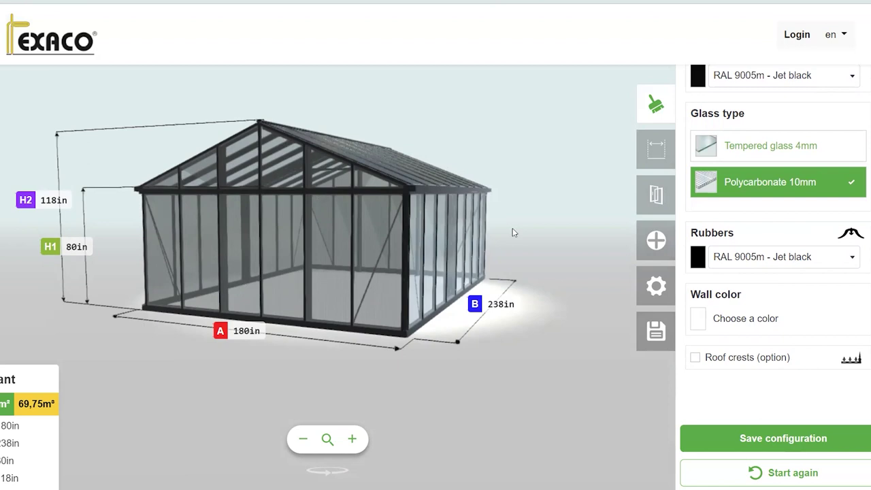
left_click(745, 263)
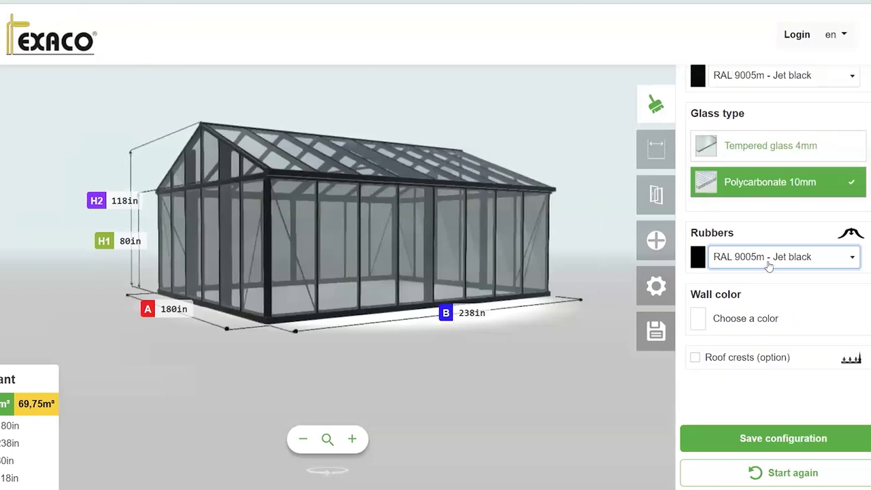
left_click(777, 264)
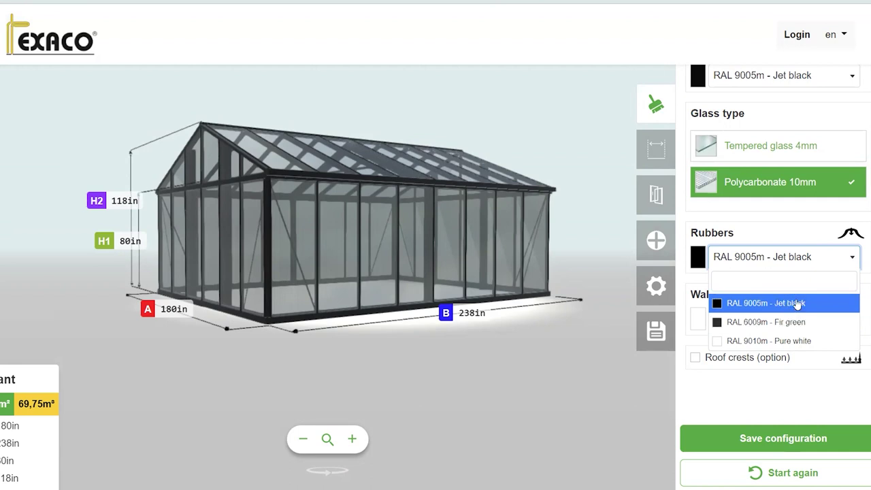
left_click(822, 303)
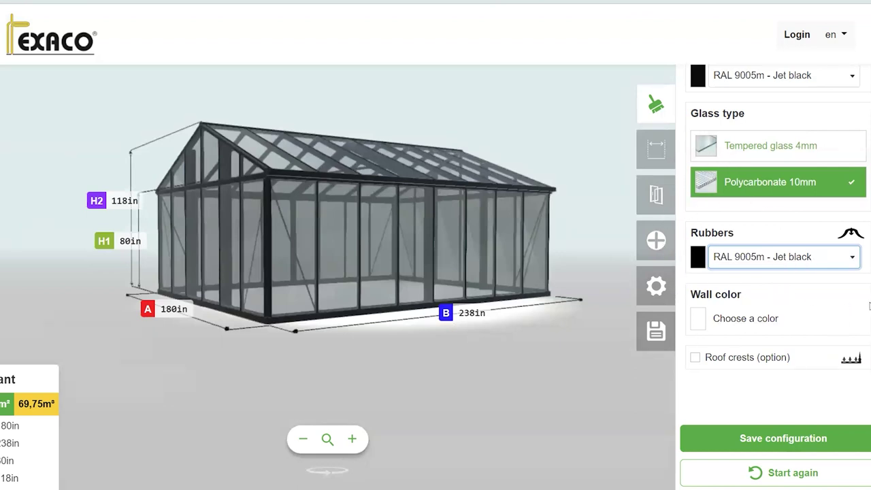
Step: Set the wall color to the red shade #f52f2f
left_click(702, 323)
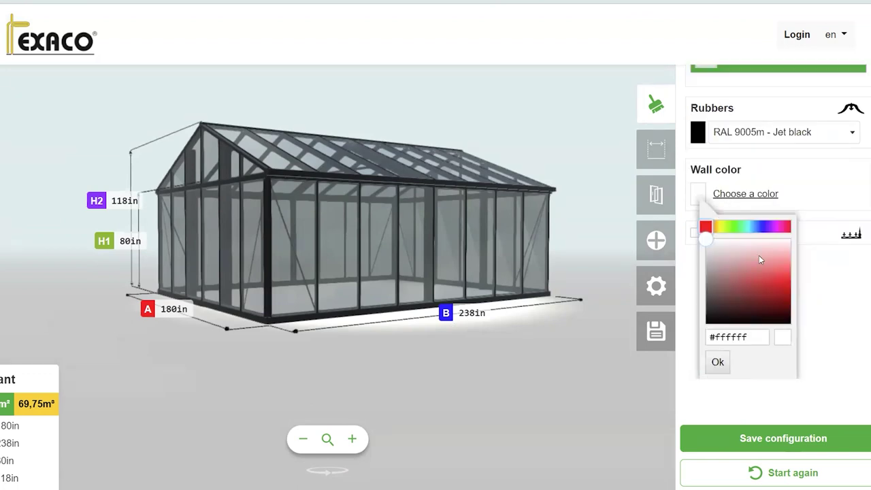
left_click(785, 281)
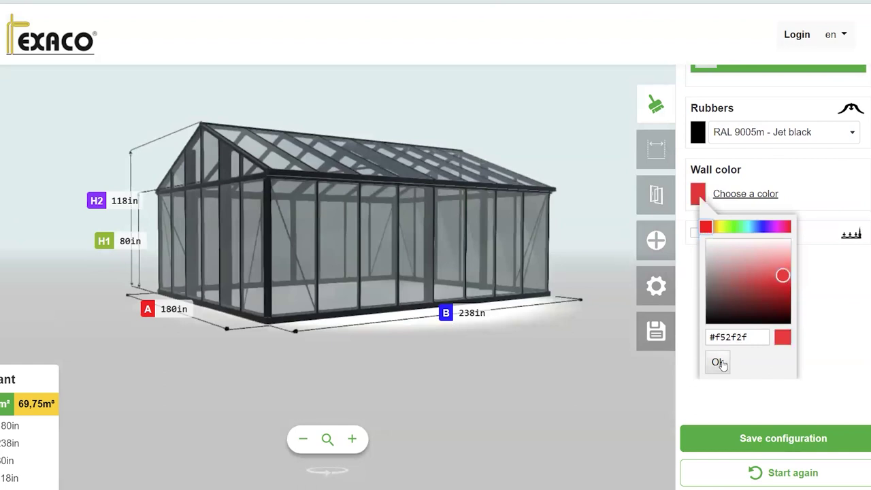
left_click(717, 362)
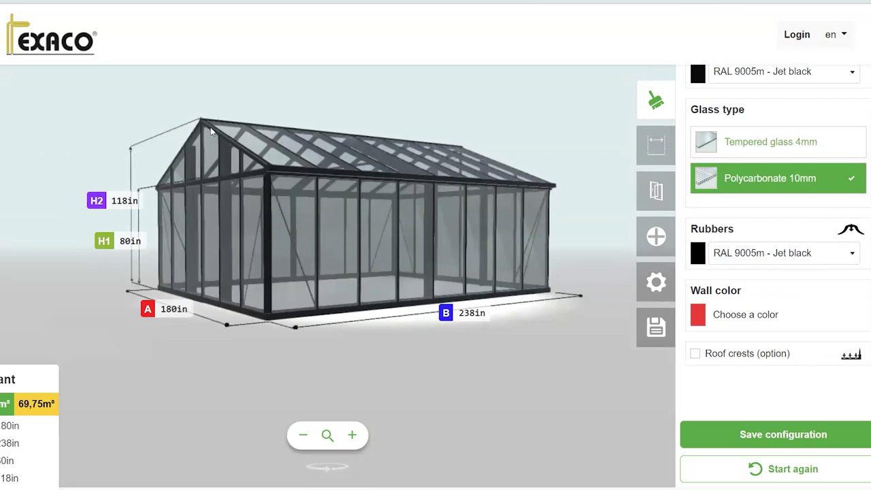
Step: Add the optional roof crests to the greenhouse, comparing the roof with and without them
left_click(695, 354)
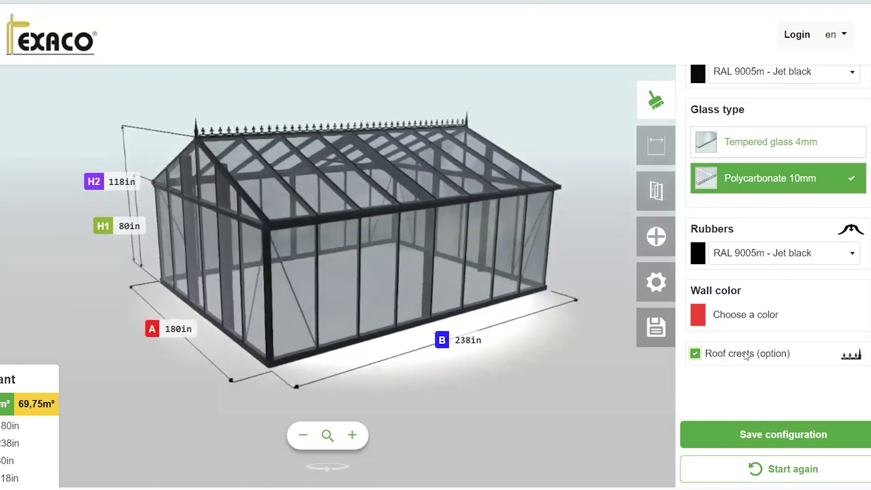
left_click(694, 354)
left_click(695, 353)
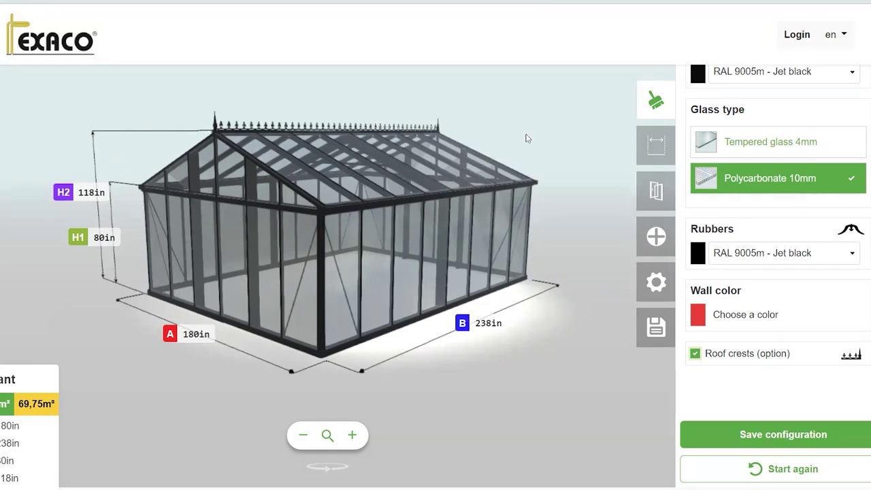
Step: Change the greenhouse's dimension B to 296in and accept the reset of already added elements
left_click(656, 146)
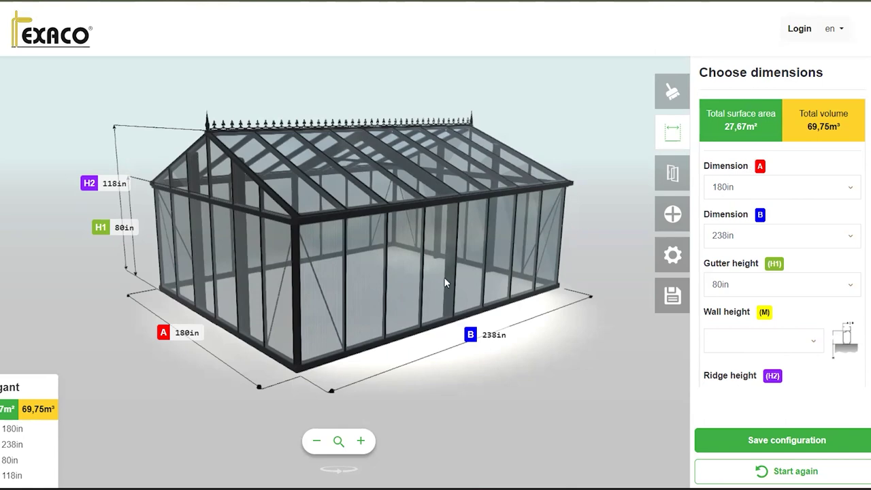
left_click_drag(357, 303, 360, 297)
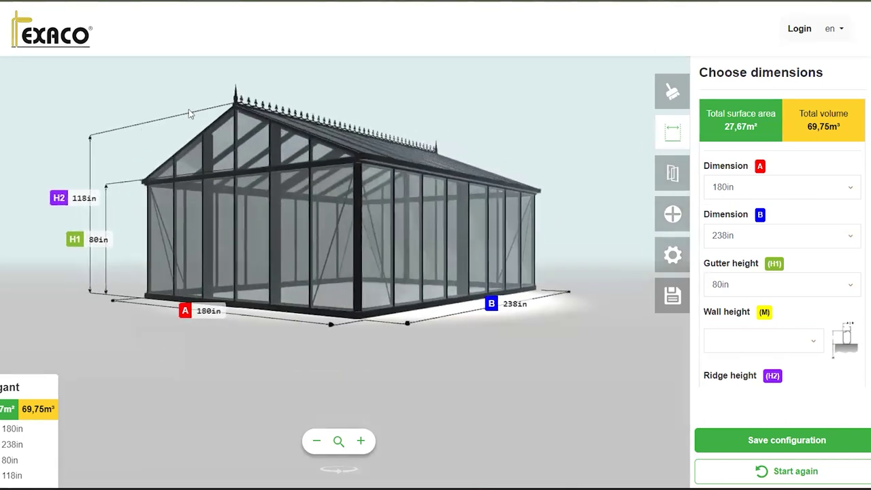
left_click(742, 187)
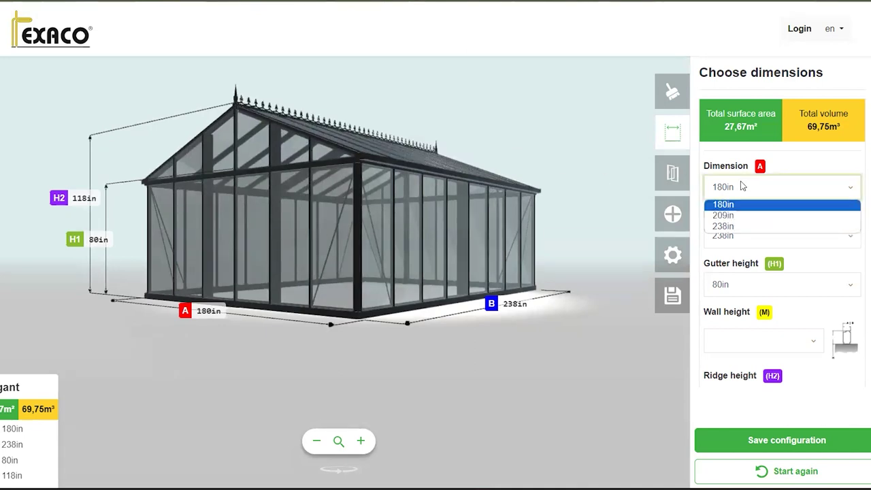
left_click(746, 237)
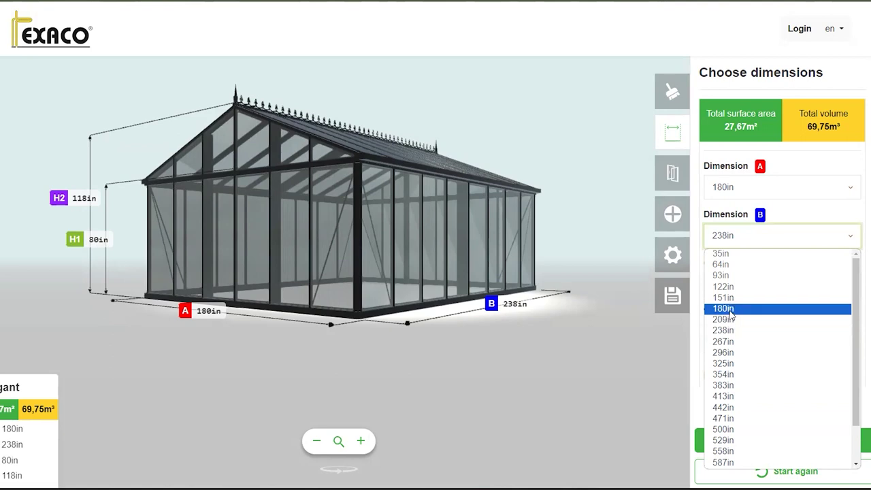
left_click(735, 353)
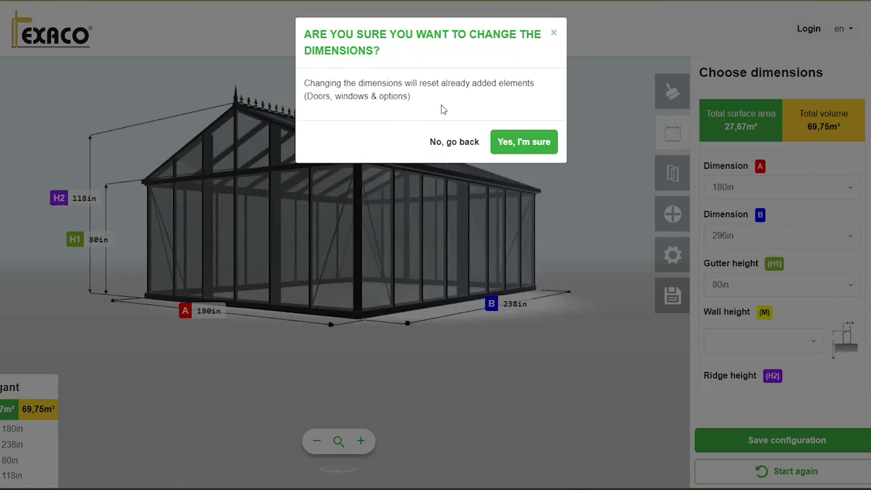
left_click(513, 145)
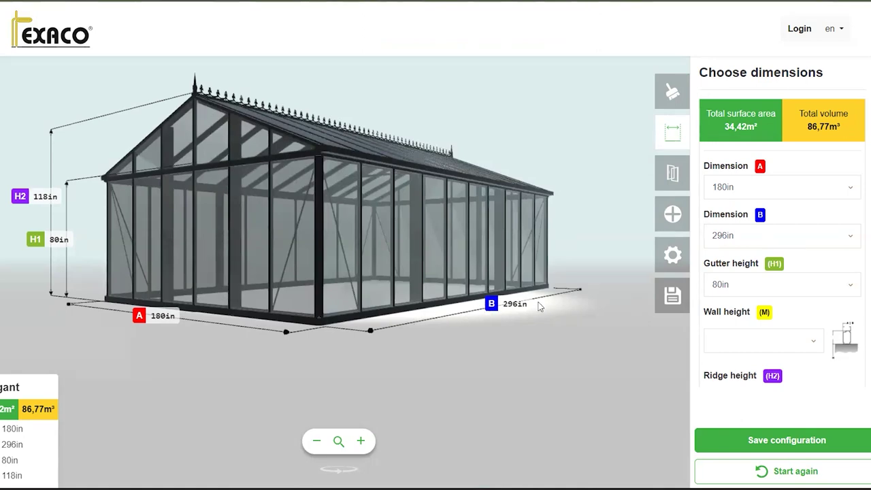
Step: Raise the gutter height (H1) to 100in and accept the dimension change
left_click_drag(389, 246, 407, 242)
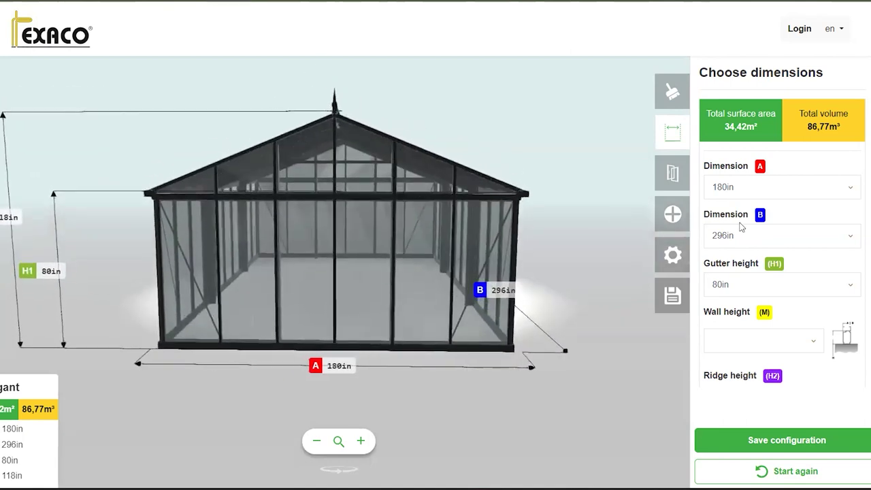
left_click(733, 285)
left_click(737, 312)
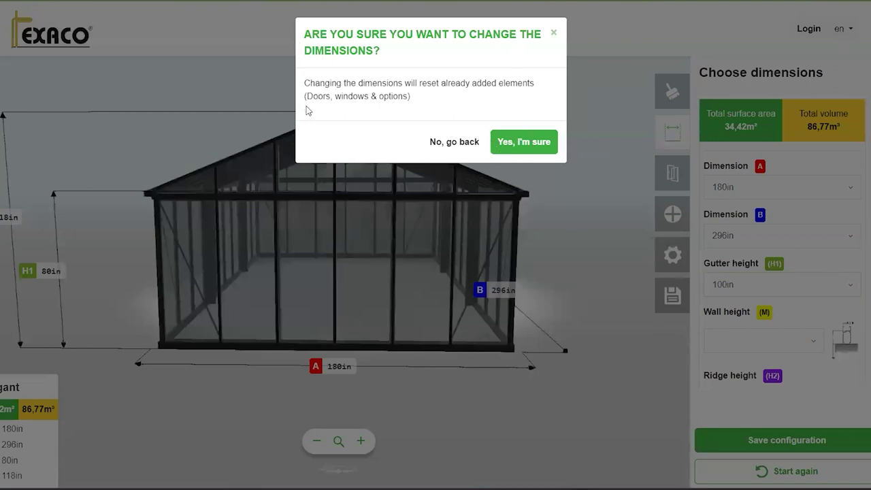
left_click(519, 145)
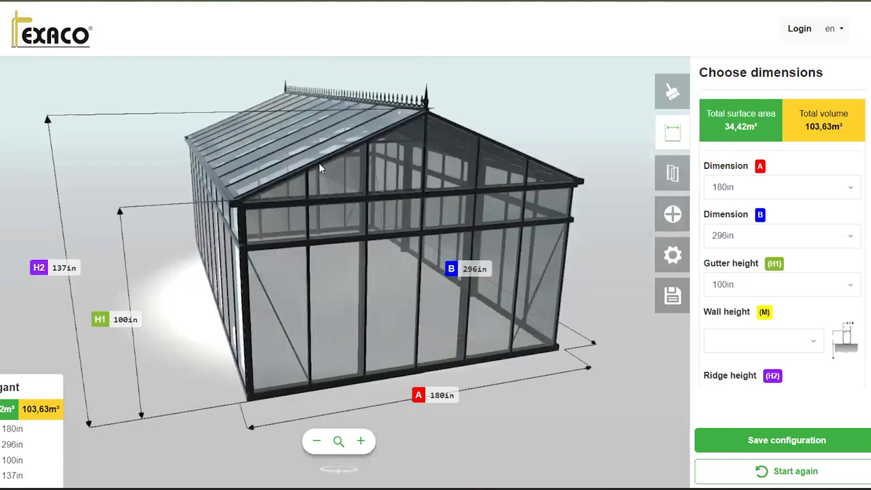
Step: Add a base wall by setting the wall height (M) to 24in
scroll(740, 266, "down", 1)
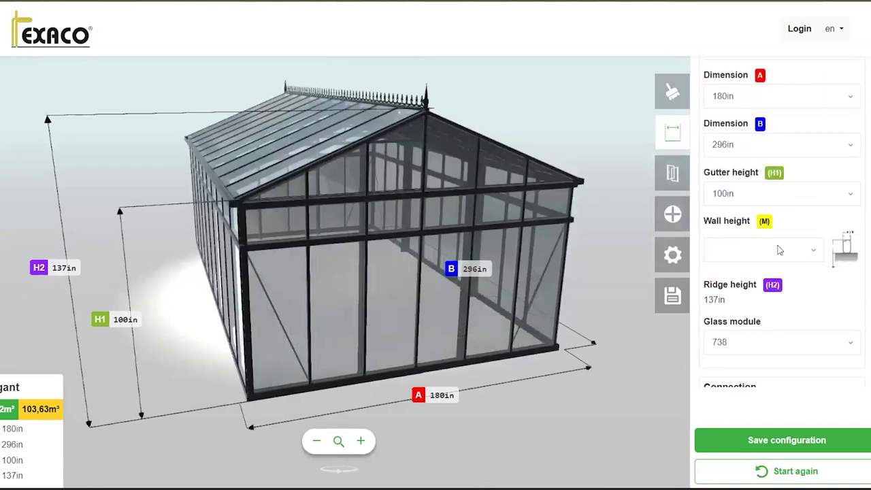
left_click(780, 250)
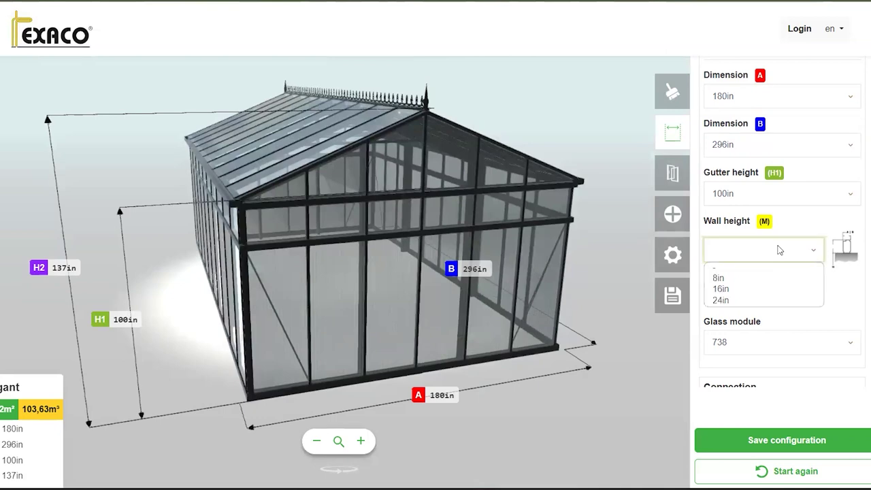
left_click(736, 300)
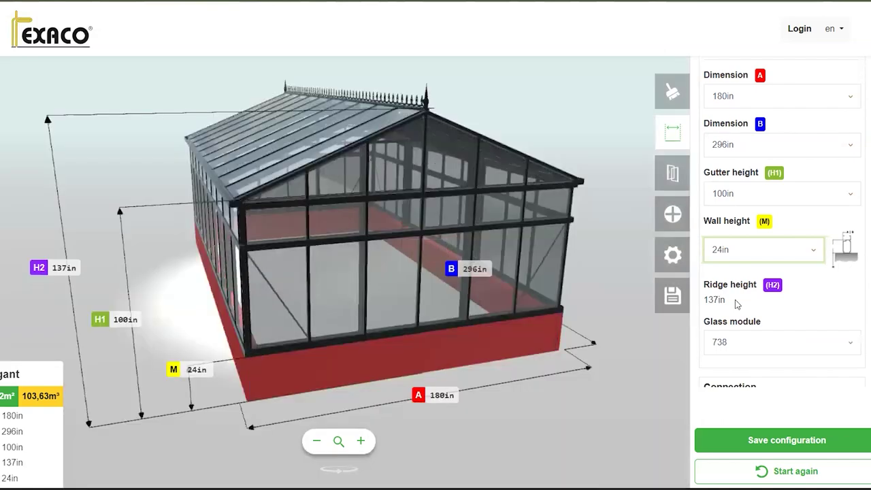
left_click_drag(490, 220, 548, 252)
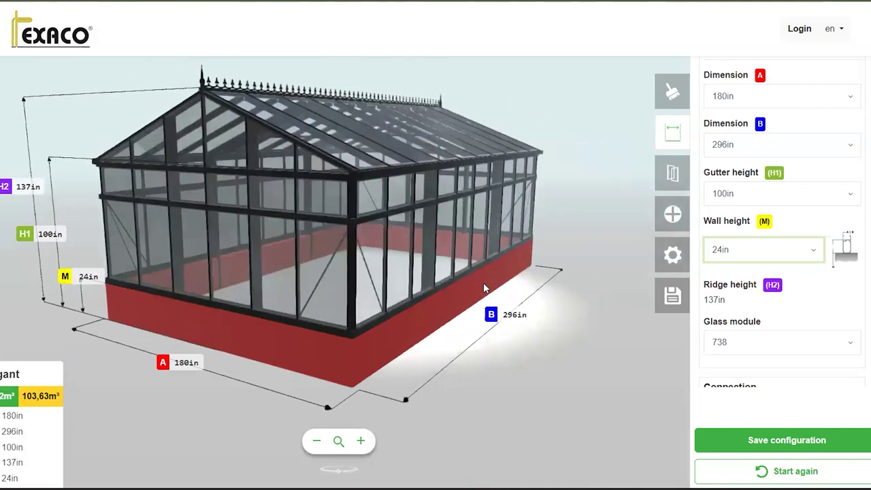
Step: Try the narrower 369 glass module on the greenhouse, accepting the dimension change
scroll(792, 226, "down", 1)
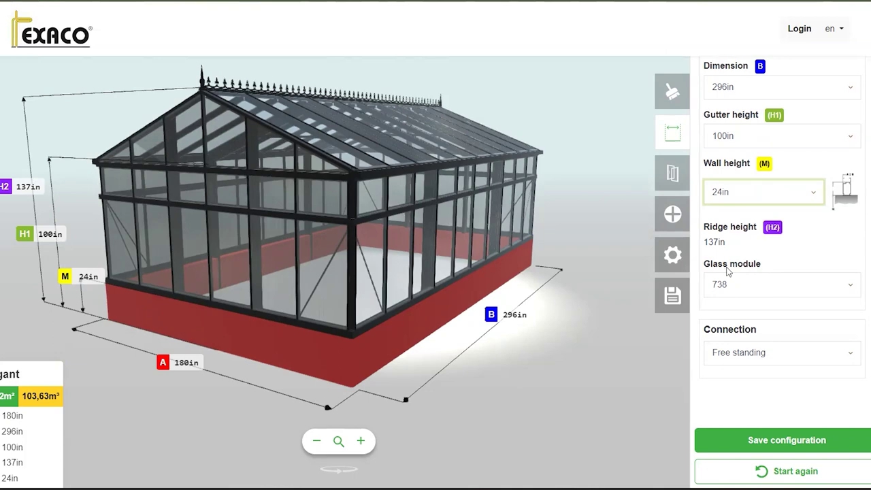
left_click(782, 285)
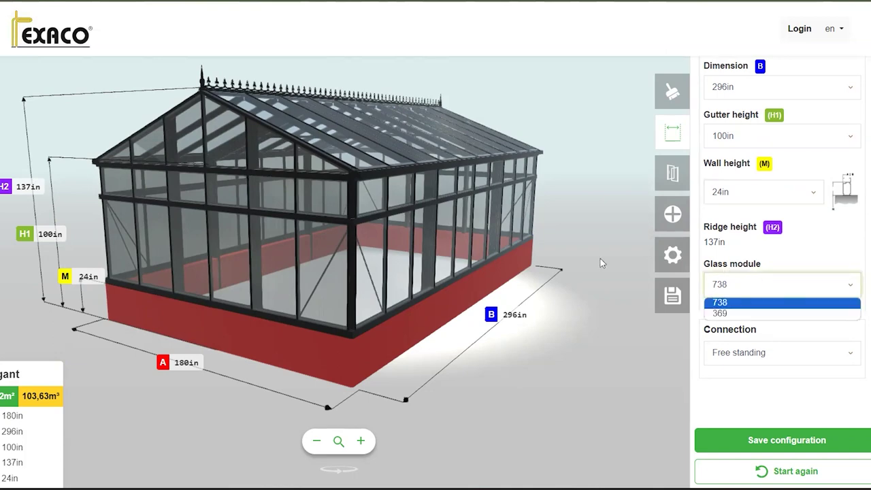
left_click(385, 233)
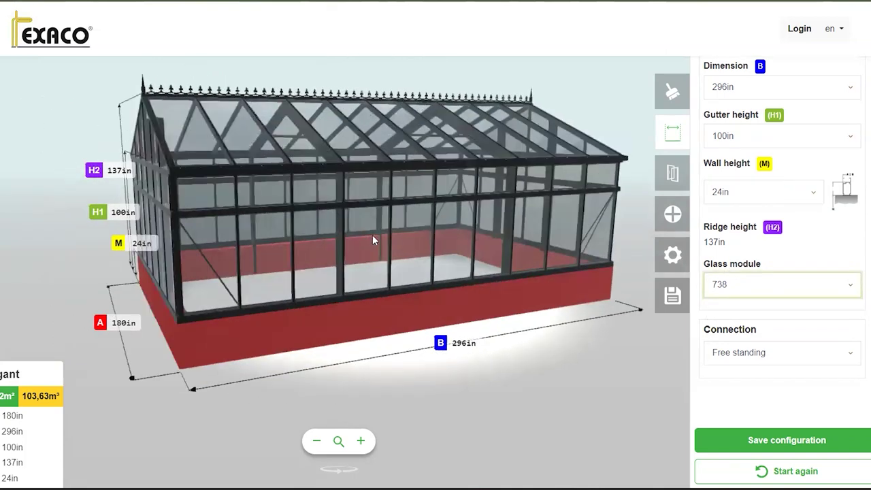
left_click(738, 286)
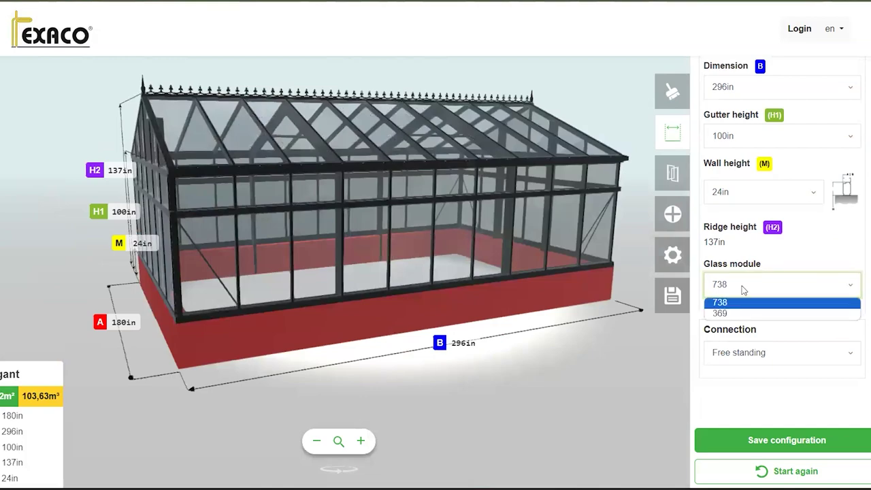
left_click(739, 314)
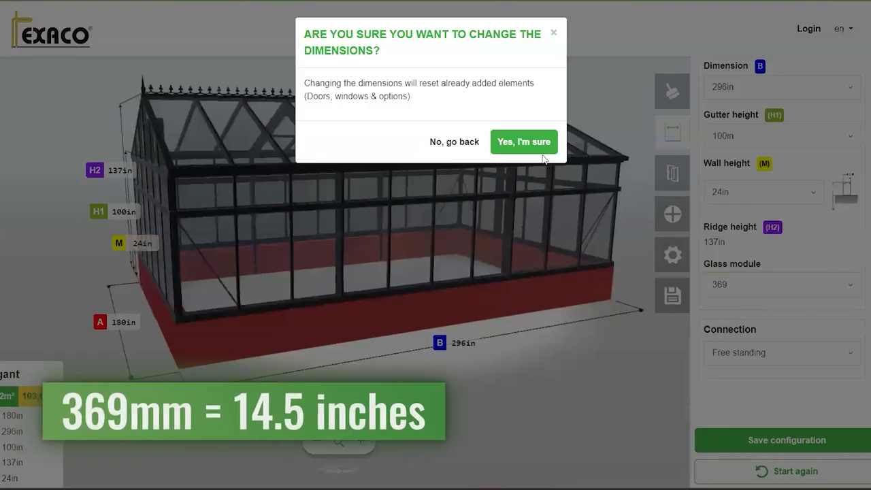
left_click(525, 142)
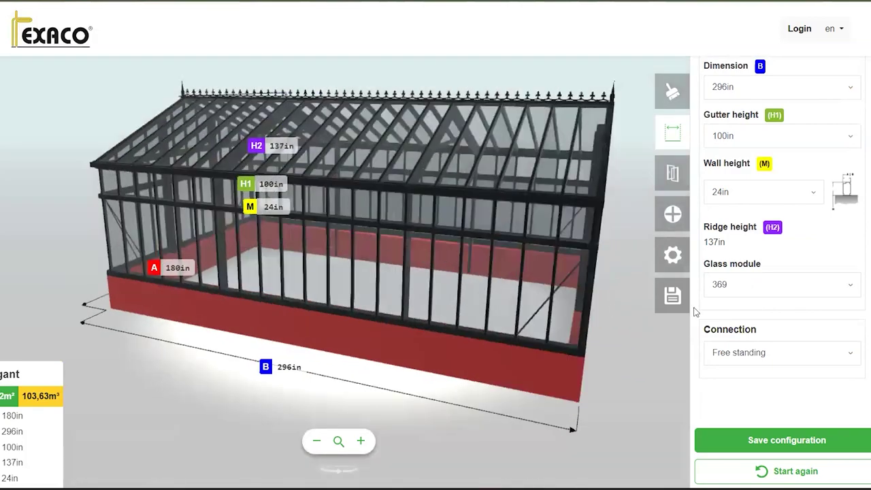
Step: Set the glass module to 738 and the connection to Rear against wall
left_click(745, 291)
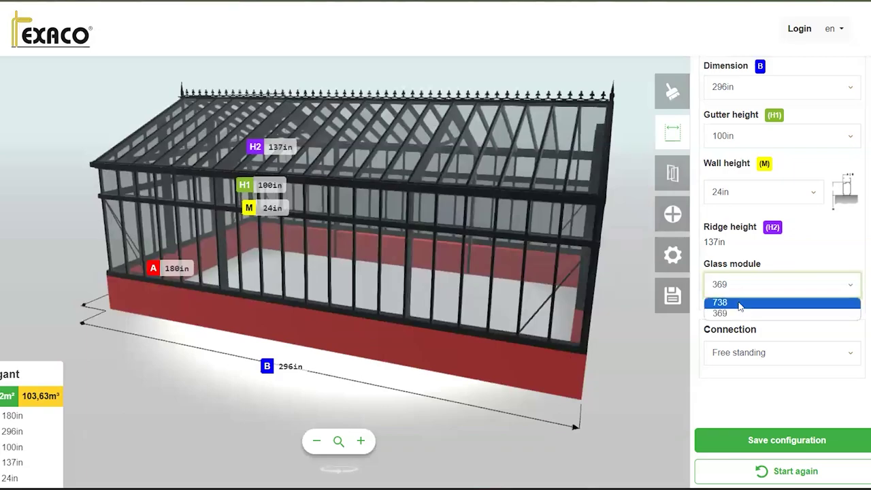
left_click(740, 305)
left_click(533, 152)
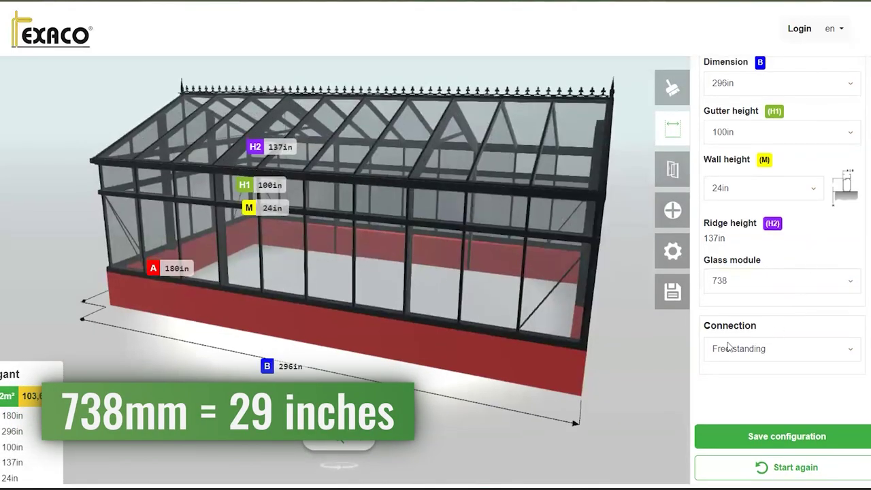
left_click(780, 349)
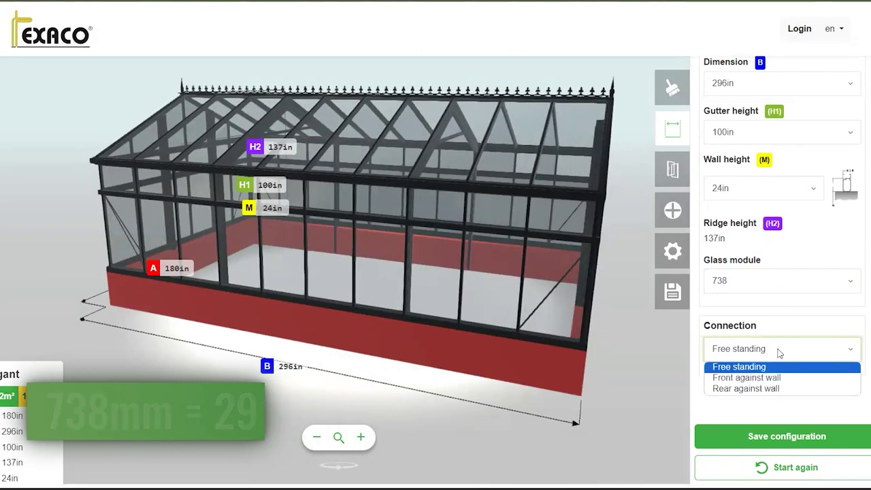
left_click(771, 390)
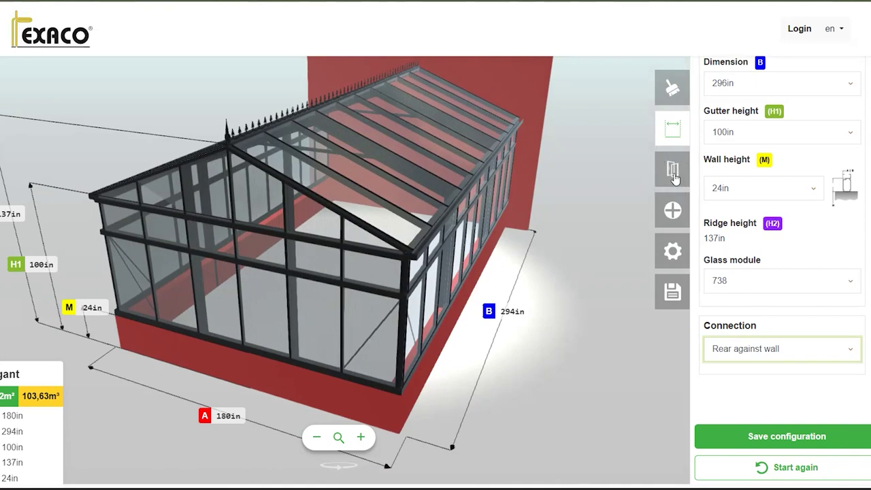
Step: Add a double hinged door and move it along the walls to the centre of the front gable side
left_click(673, 175)
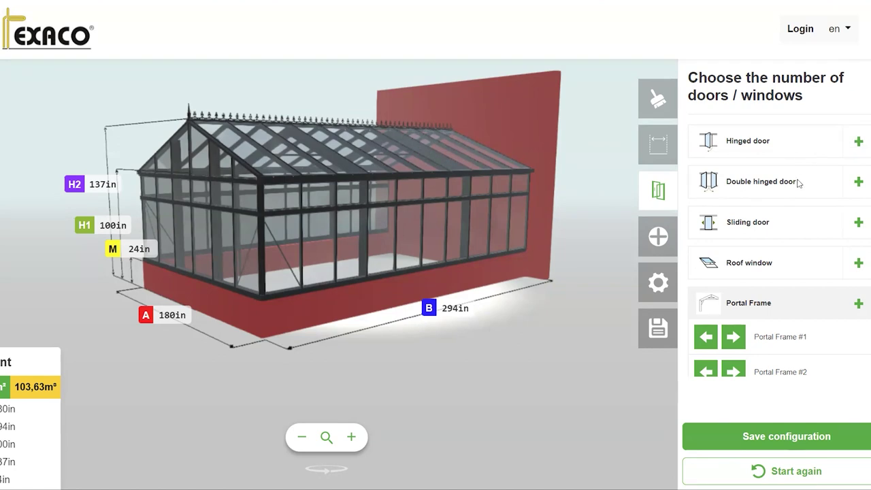
left_click(859, 184)
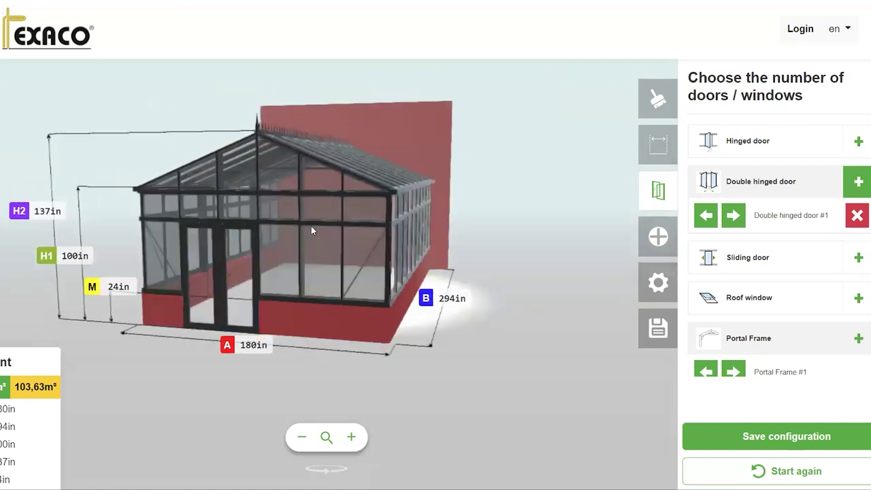
left_click(735, 216)
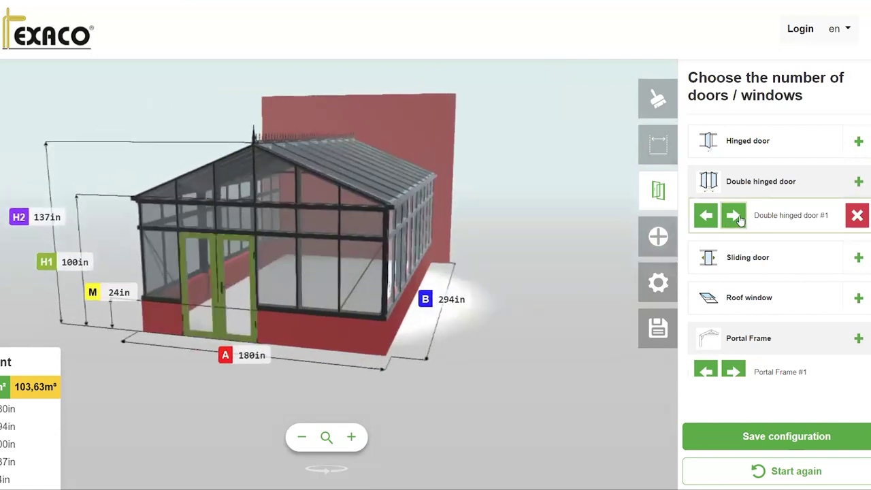
left_click(734, 217)
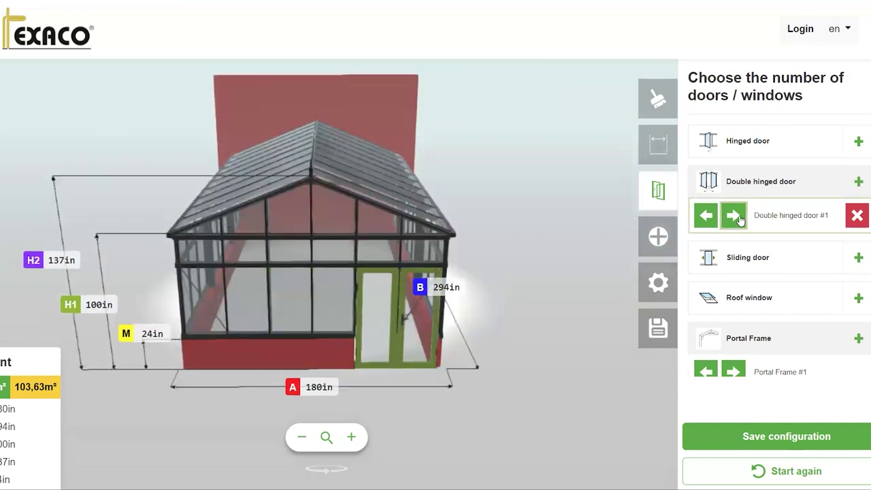
left_click(734, 216)
left_click(735, 217)
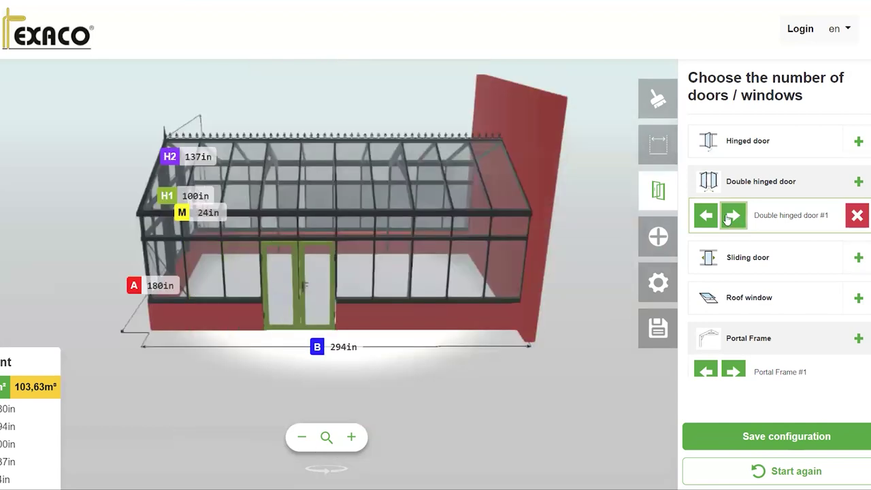
left_click(707, 217)
left_click(706, 217)
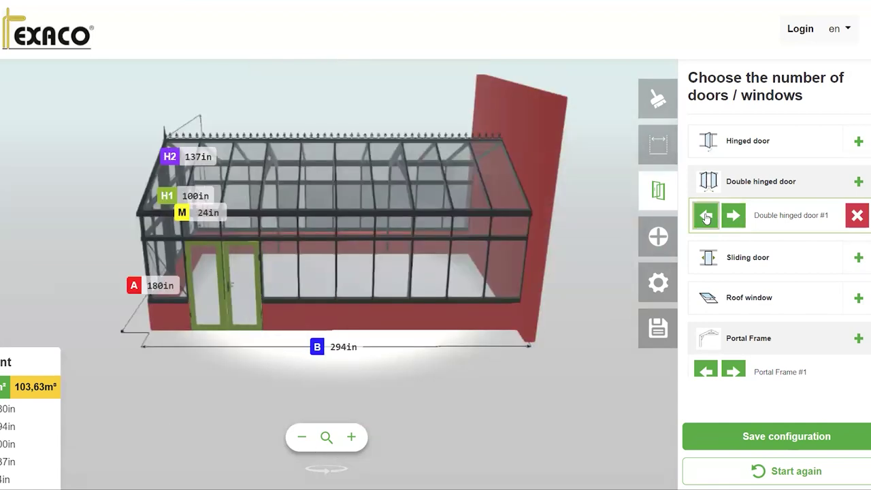
left_click(706, 217)
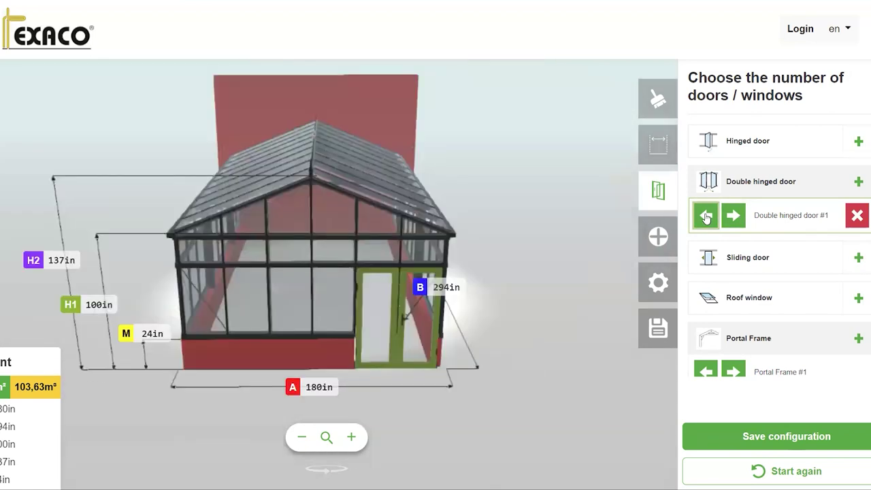
left_click(706, 216)
left_click(706, 216)
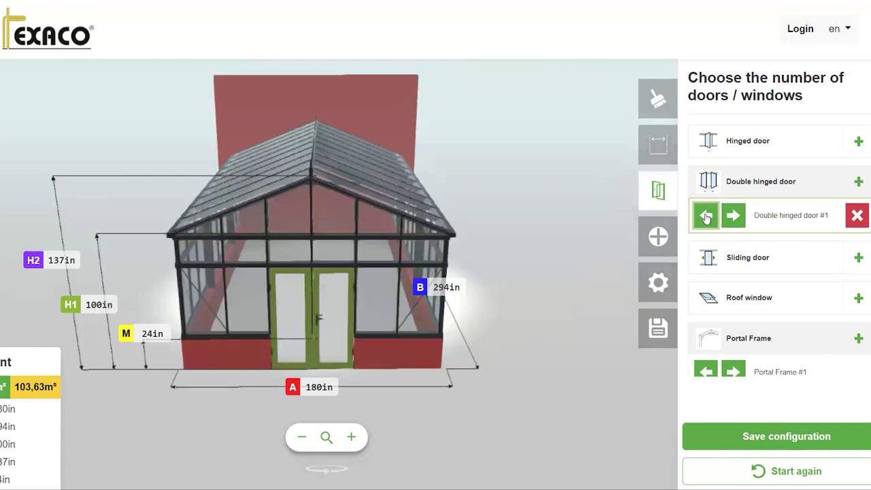
Step: Try a second double hinged door on the long side wall, and remove it again
left_click(857, 182)
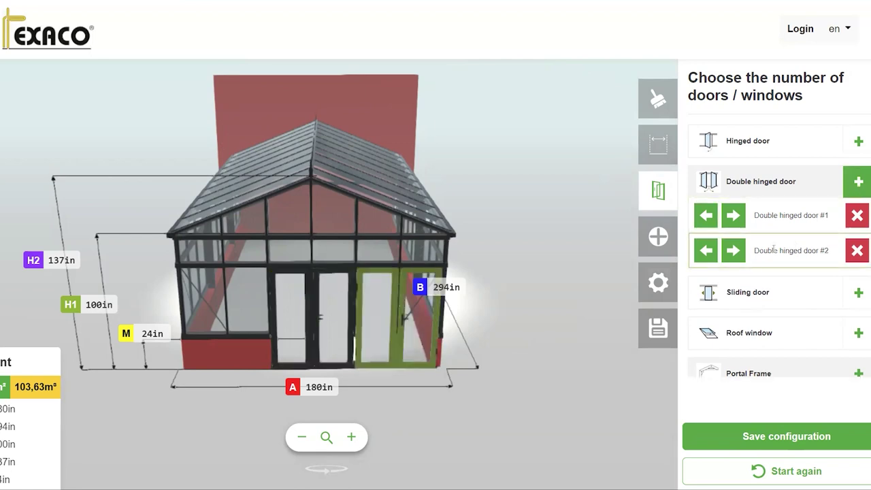
left_click(733, 250)
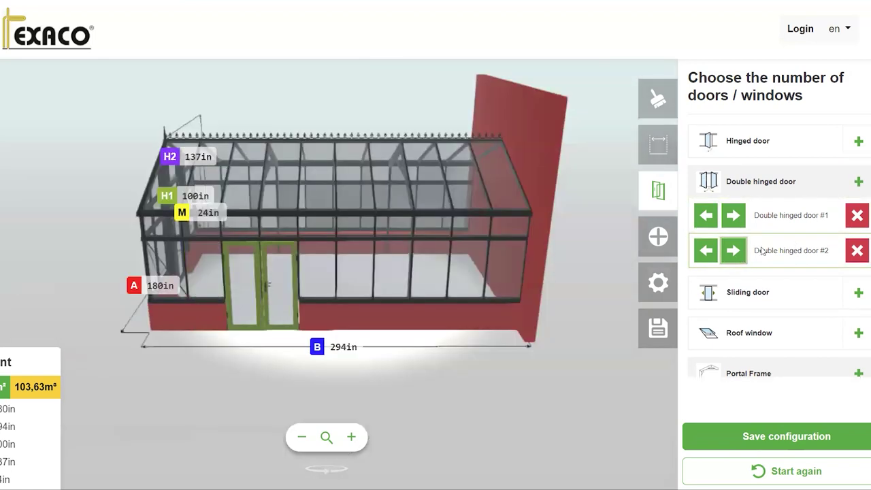
left_click(857, 250)
scroll(821, 243, "down", 2)
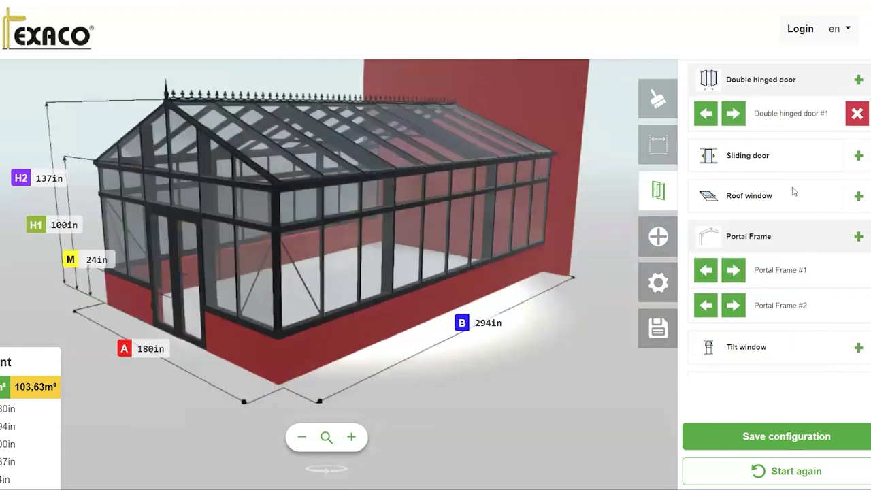
left_click_drag(413, 182, 554, 162)
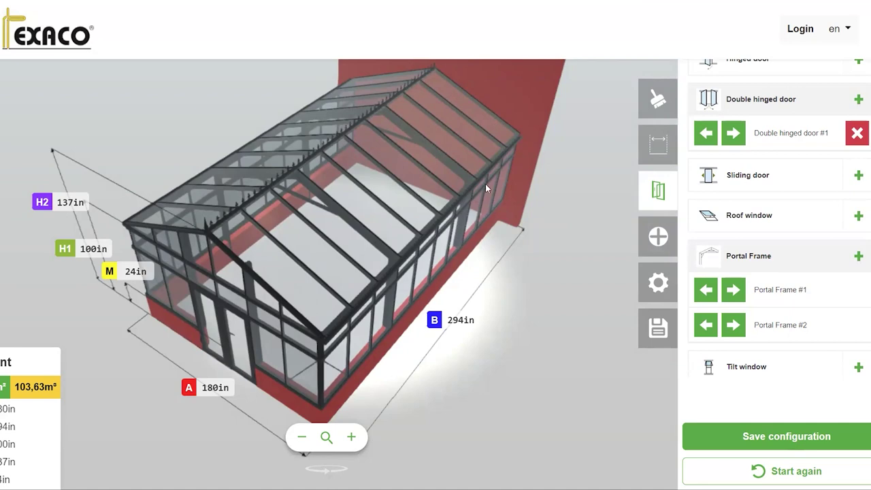
Step: Add six roof windows to the greenhouse
left_click(858, 219)
left_click(858, 219)
left_click(858, 219)
left_click(859, 219)
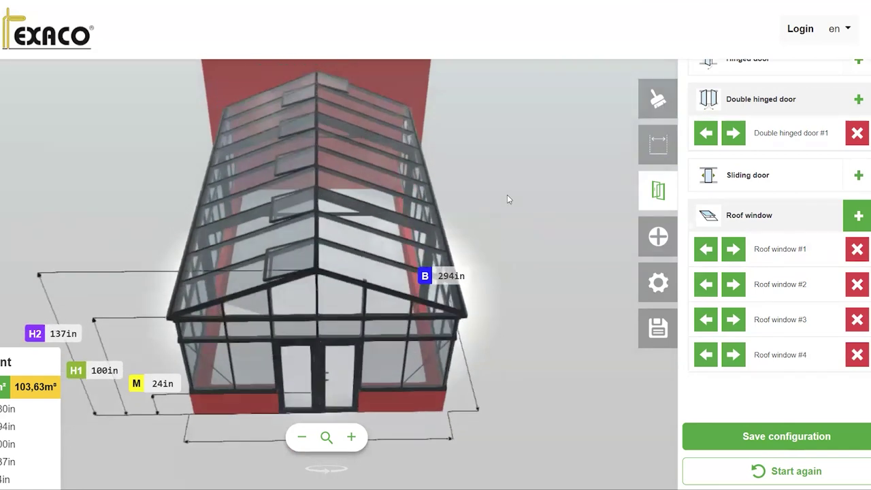
Step: Shift roof windows #1 to #4 so that they alternate between the two roof slopes
left_click(736, 254)
left_click(707, 291)
left_click(732, 290)
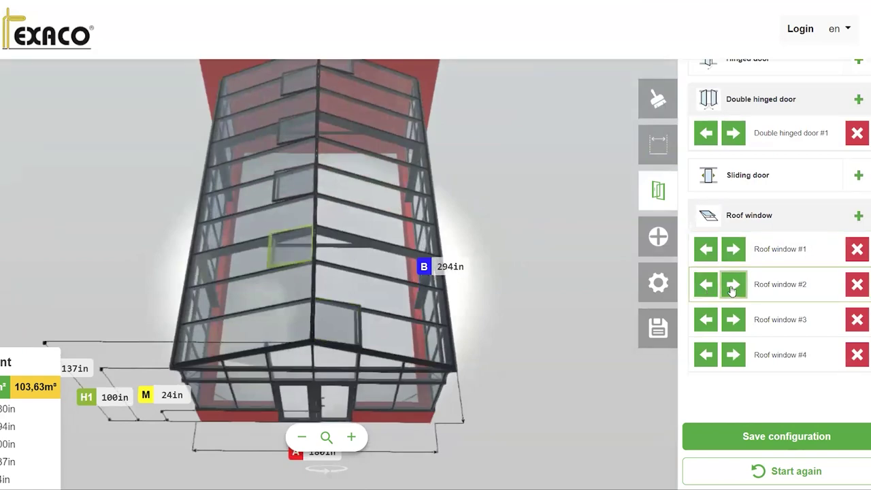
left_click(734, 321)
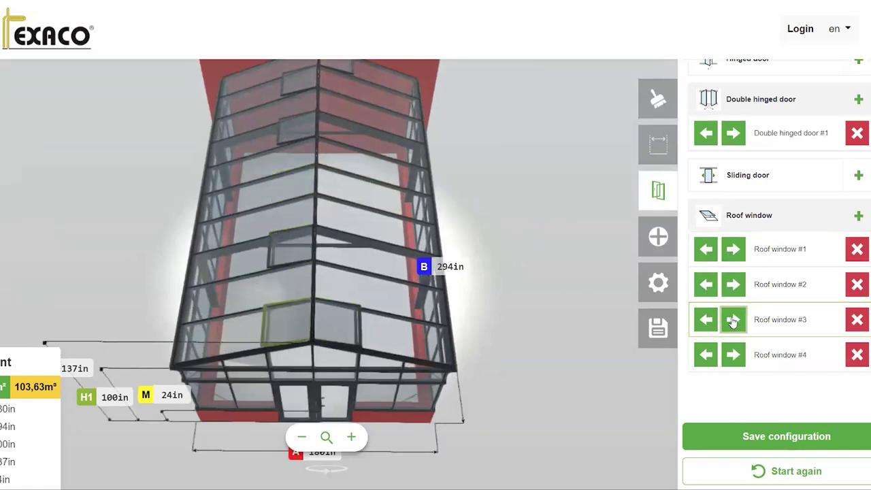
left_click(733, 321)
left_click(733, 321)
left_click(733, 321)
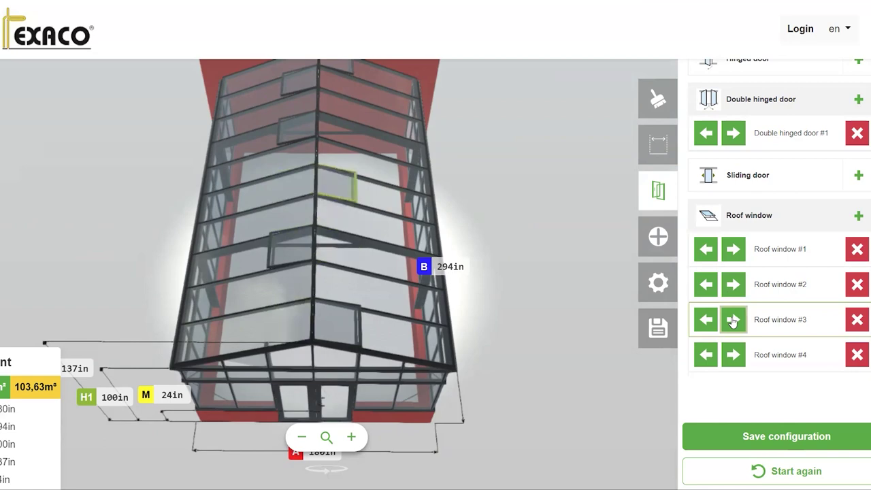
left_click(734, 355)
left_click(734, 355)
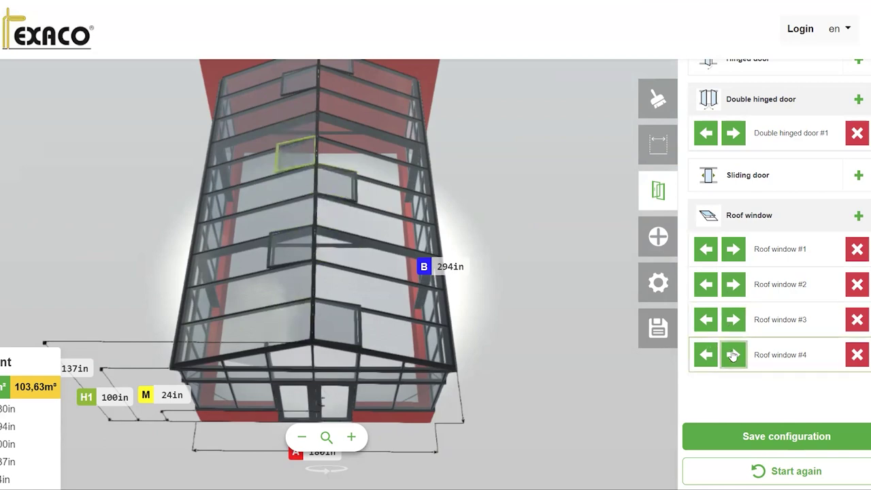
left_click(707, 355)
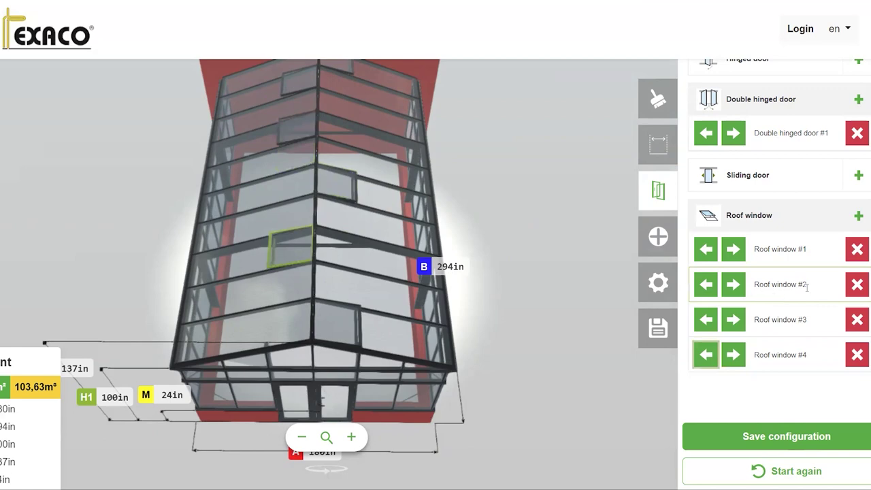
Step: Try a third portal frame, shift it along the greenhouse, and remove it again
scroll(810, 292, "down", 1)
scroll(809, 292, "down", 2)
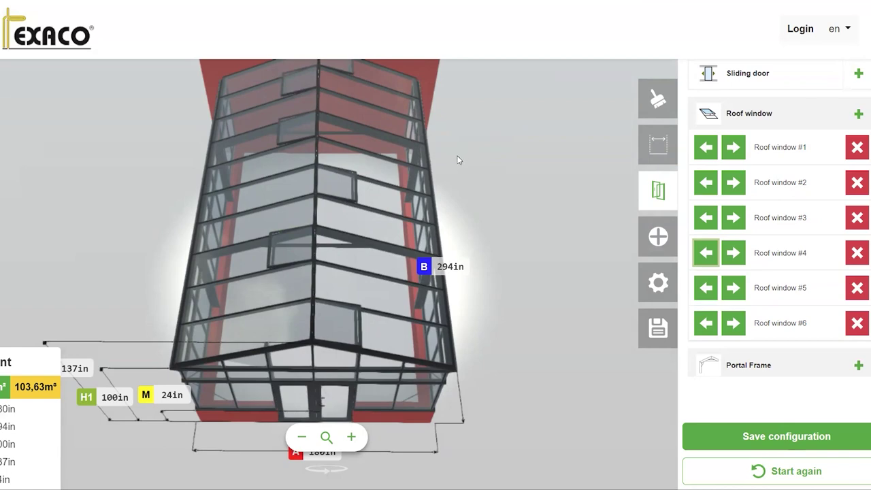
left_click_drag(457, 160, 534, 167)
scroll(839, 178, "down", 2)
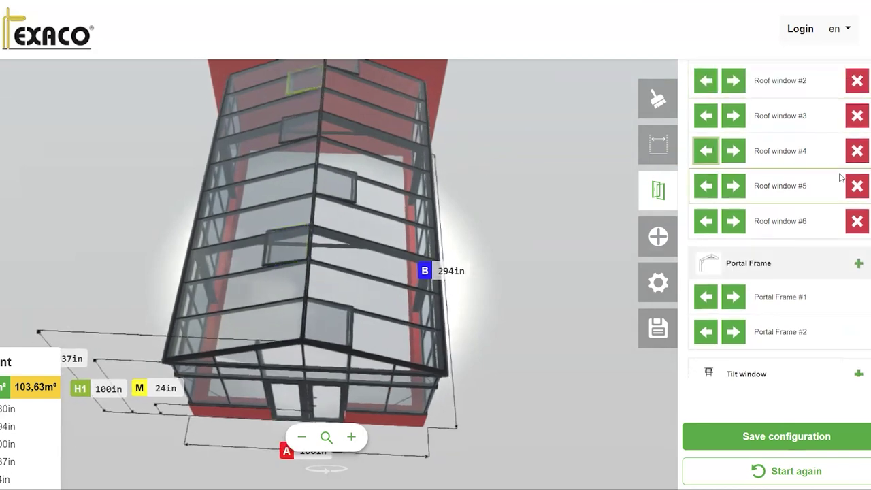
scroll(841, 177, "down", 2)
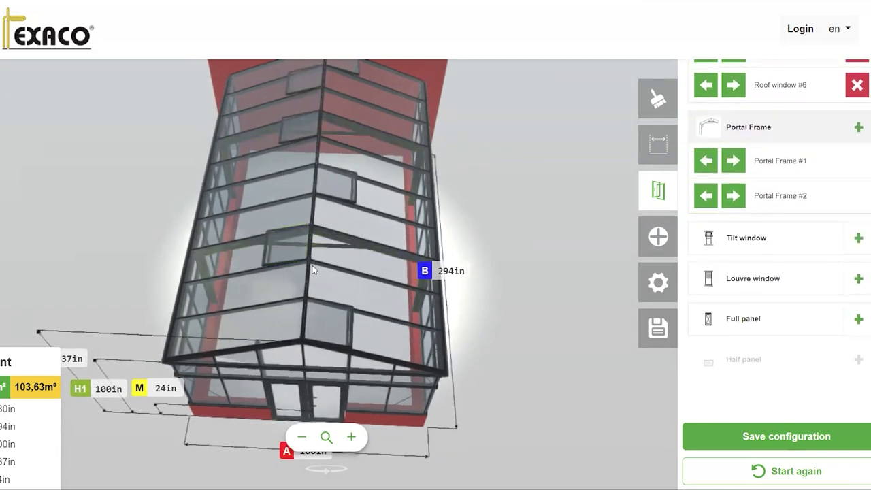
left_click_drag(312, 270, 295, 253)
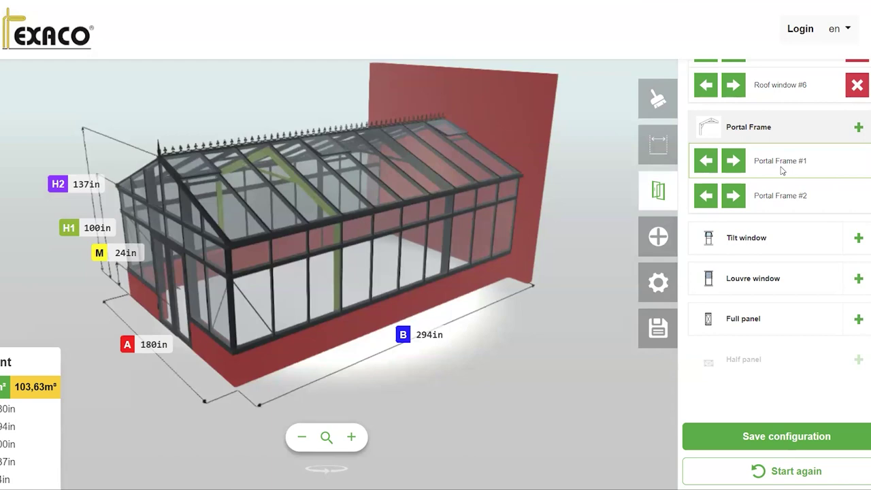
left_click(858, 129)
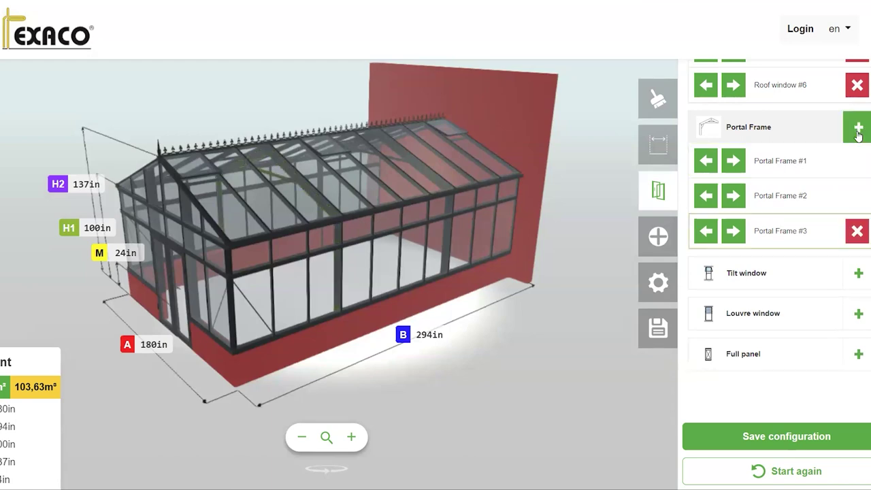
left_click(740, 232)
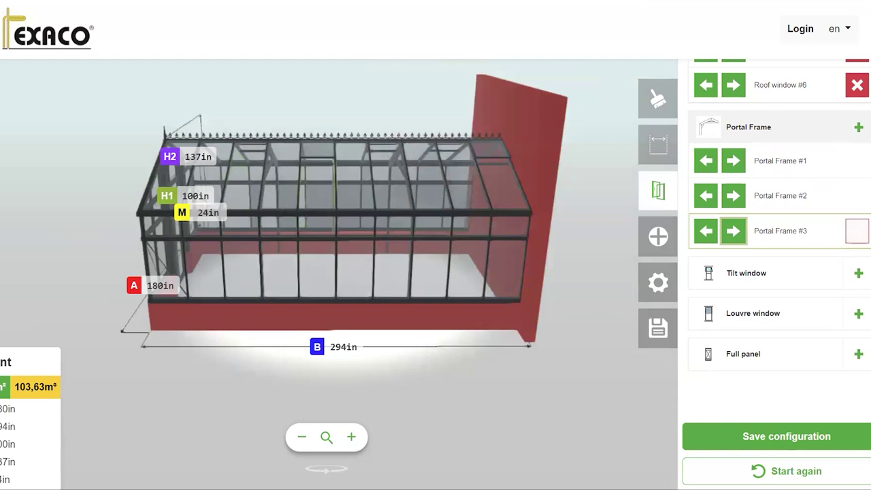
left_click(859, 230)
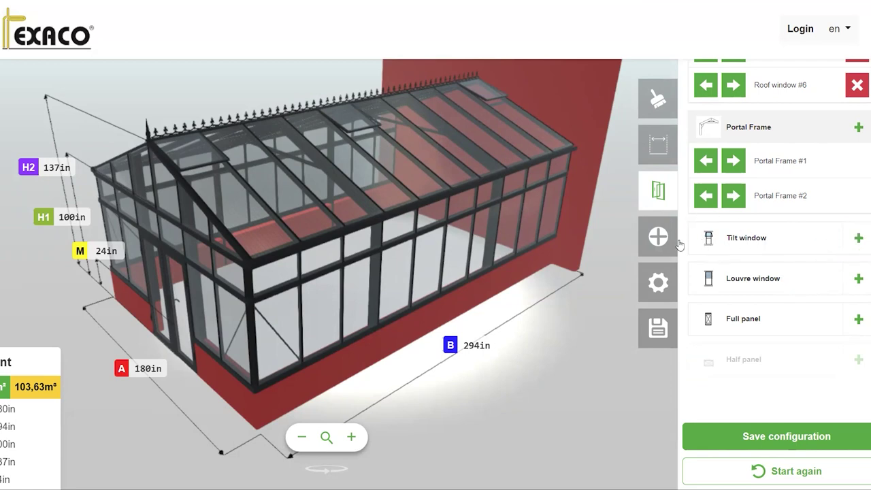
Step: Add two tilt windows and place one in the third bay from the front on each long side wall
left_click(859, 239)
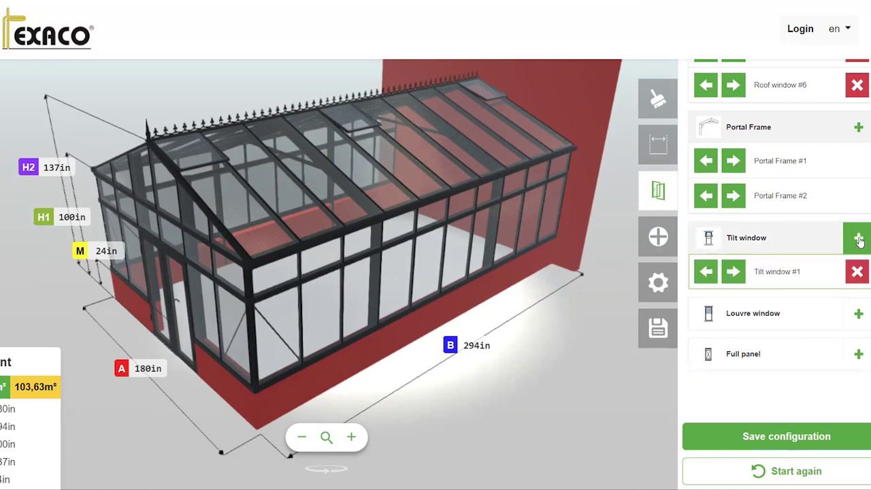
left_click(858, 238)
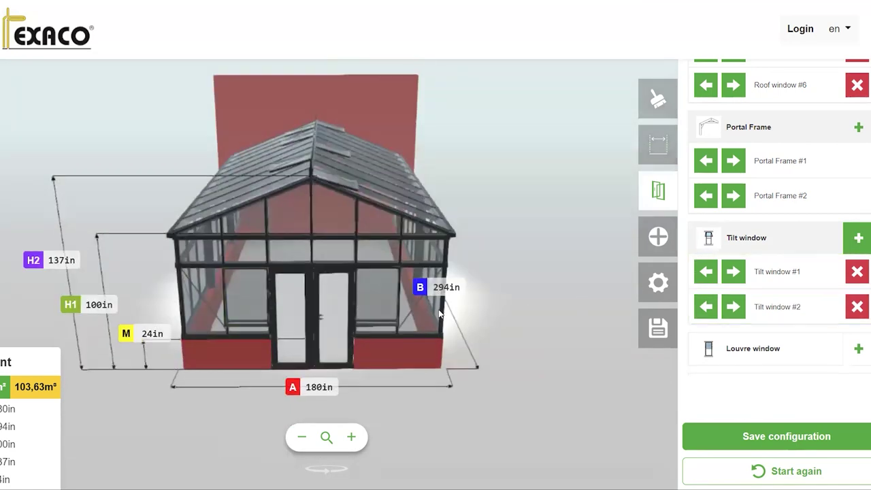
left_click(734, 274)
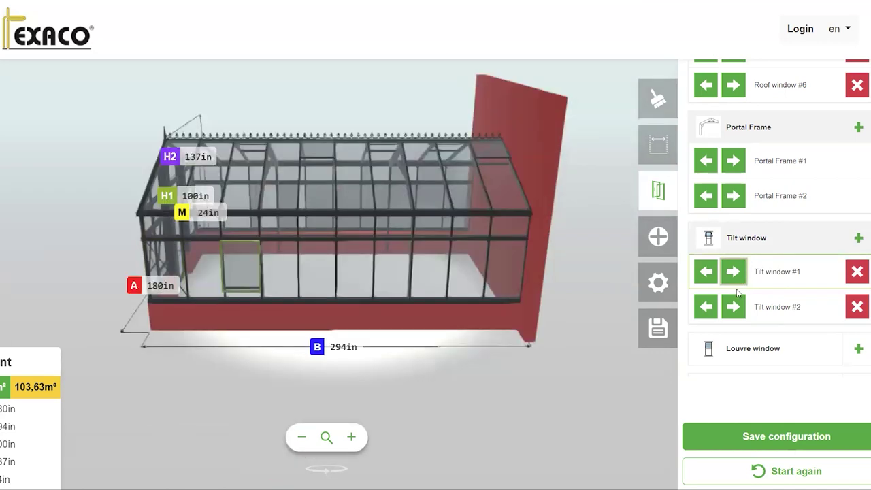
left_click(706, 309)
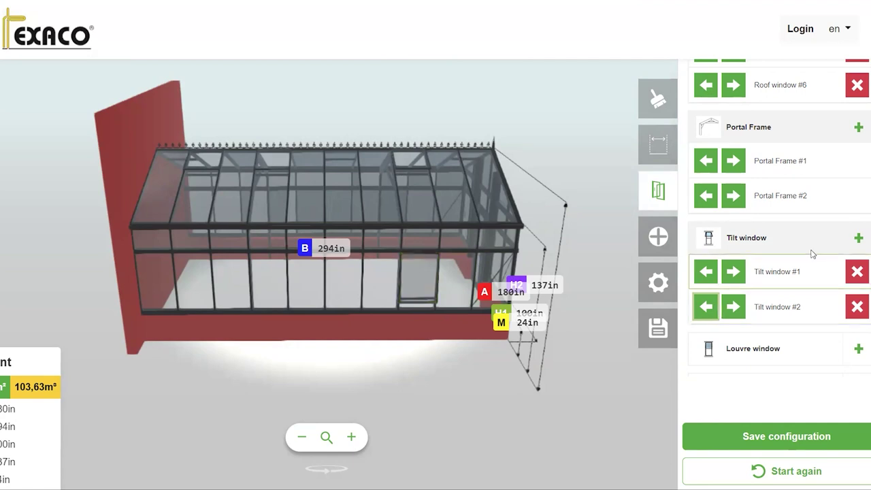
Step: Add two louvre windows on the front gable, one on each side of the double hinged door
scroll(776, 238, "down", 1)
scroll(775, 214, "down", 2)
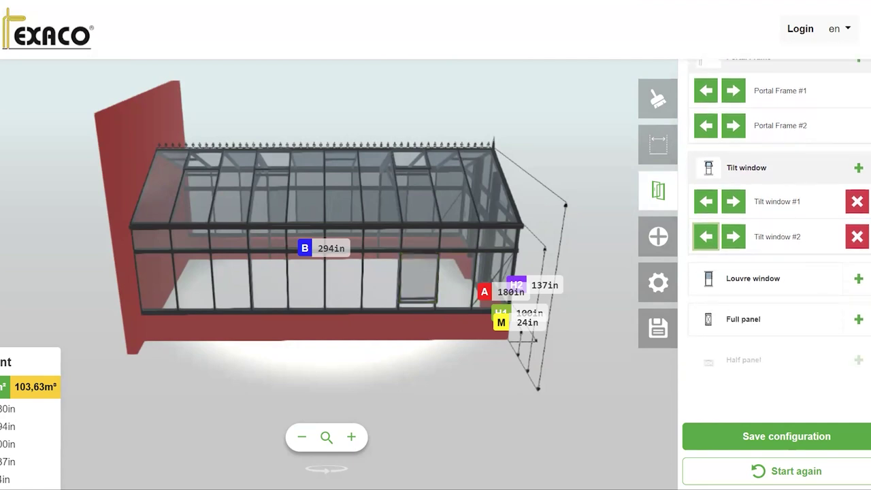
left_click(855, 284)
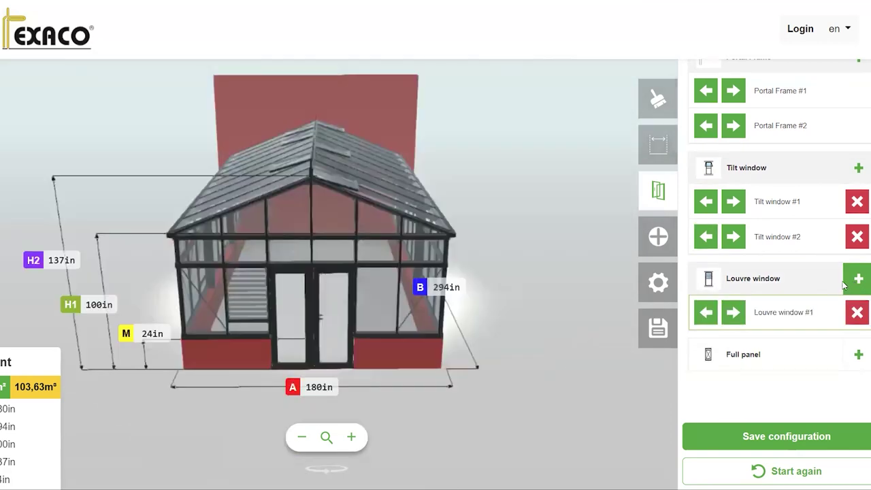
left_click(859, 285)
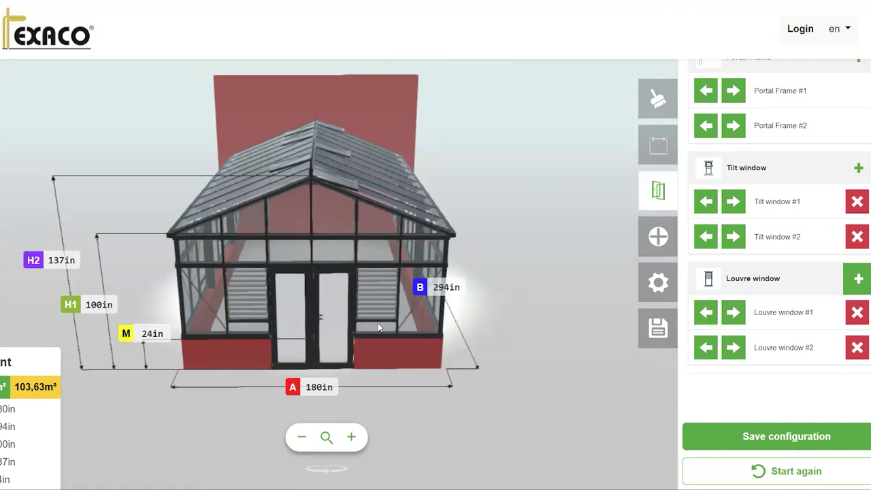
left_click(436, 269)
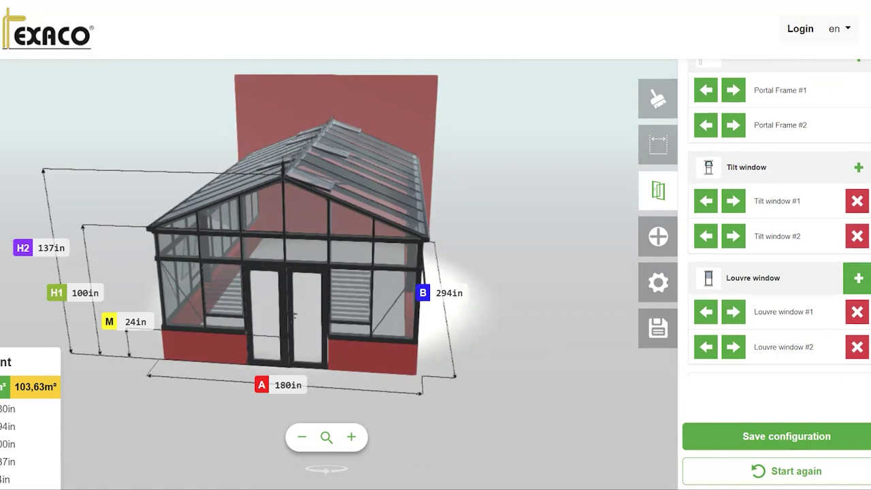
Step: Add a full panel and move it along the long side wall to the bay next to the rear wall
scroll(812, 286, "down", 1)
left_click_drag(377, 235, 325, 224)
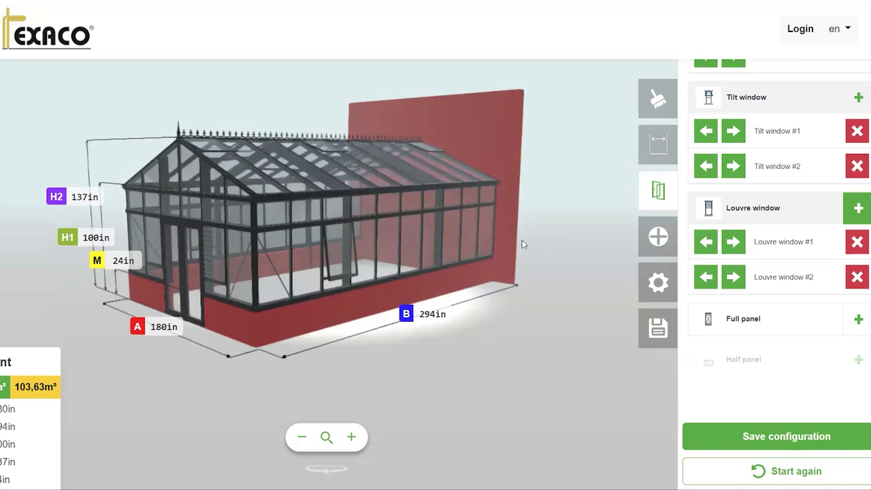
left_click(859, 319)
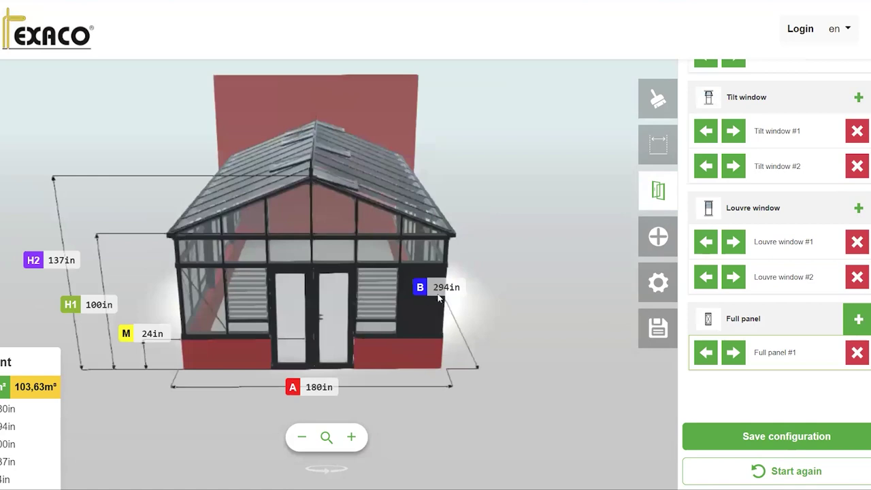
left_click(734, 359)
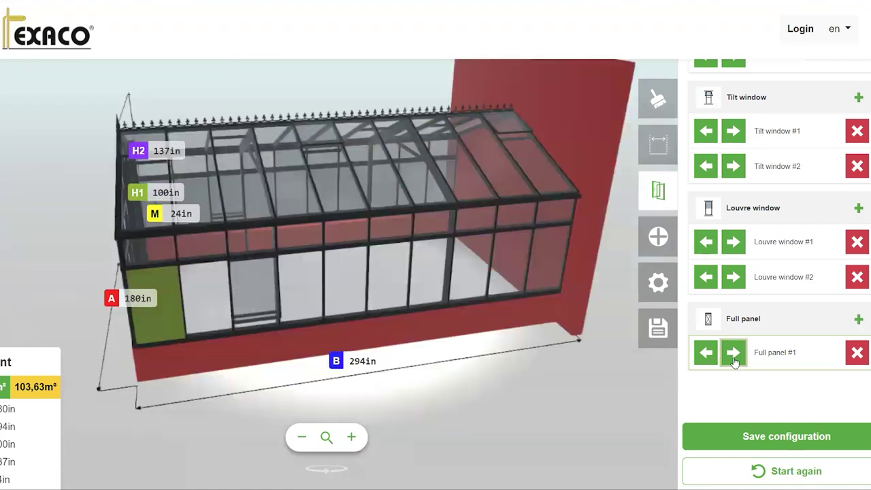
left_click(737, 360)
left_click(740, 361)
left_click(740, 361)
left_click(740, 360)
left_click(740, 360)
left_click(740, 361)
left_click(740, 361)
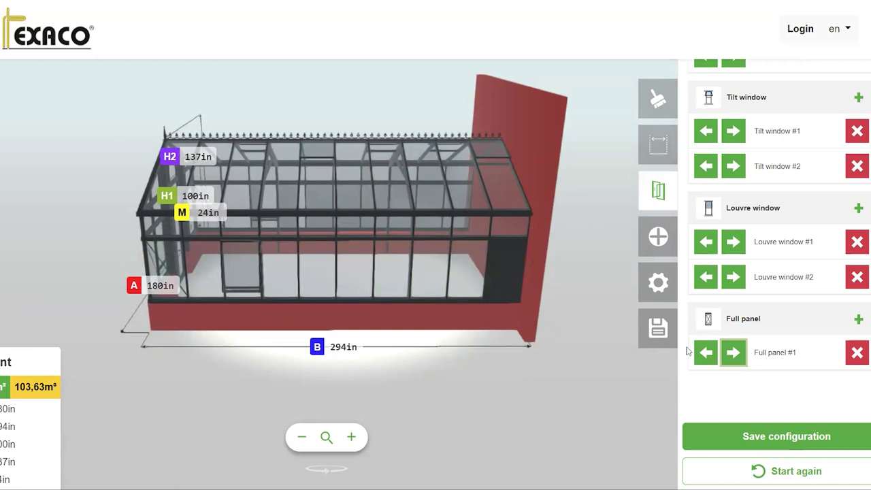
Step: Add two more full panels and move them along the long side wall beside the first one
left_click(858, 320)
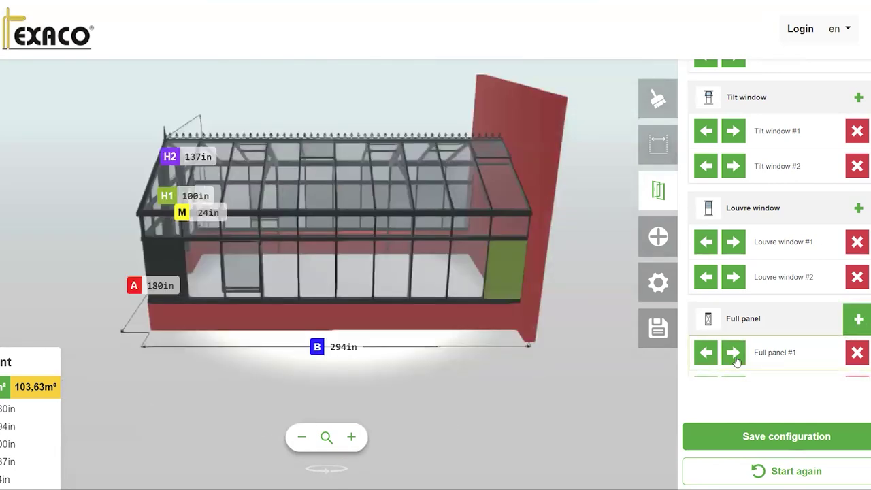
left_click(733, 287)
left_click(734, 287)
left_click(733, 287)
left_click(733, 287)
left_click(734, 287)
left_click(733, 293)
left_click(733, 292)
left_click(734, 293)
left_click(734, 321)
left_click(733, 321)
left_click(734, 321)
left_click(733, 321)
left_click(740, 327)
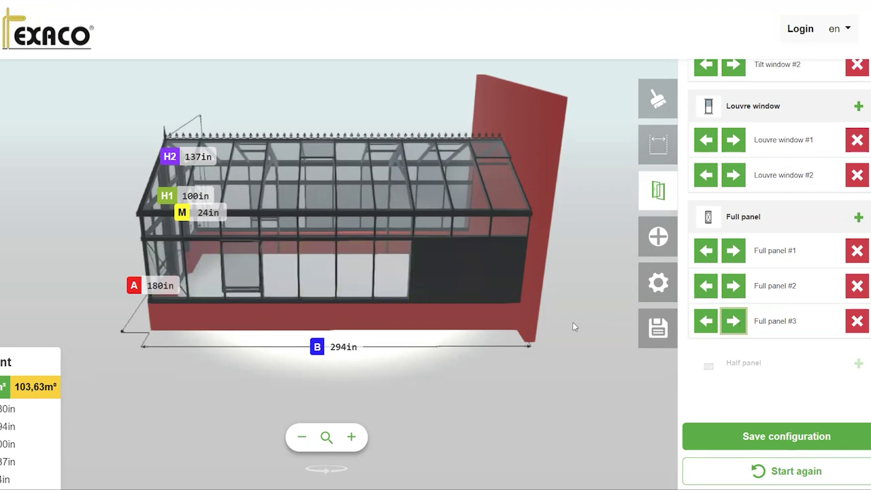
Step: In the options and accessories, set the PUMP, STOP and FD quantities of the double hinged door to 2 each
left_click_drag(545, 279, 549, 270)
left_click_drag(501, 246, 515, 249)
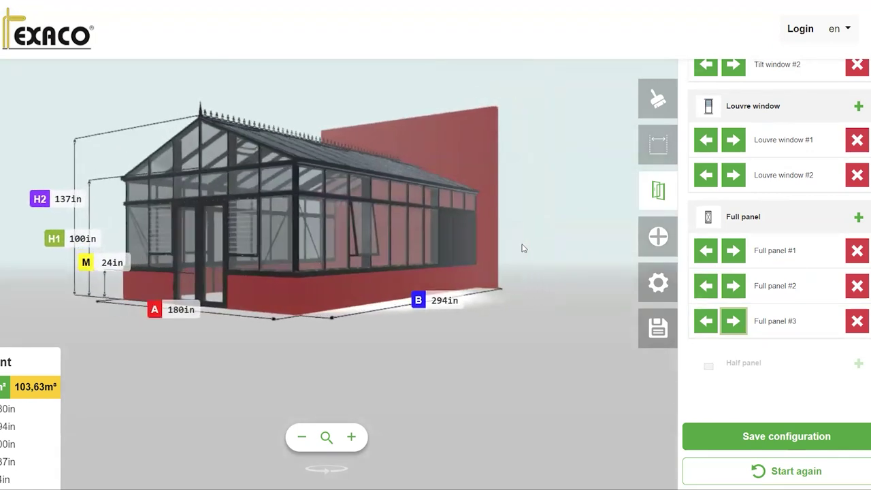
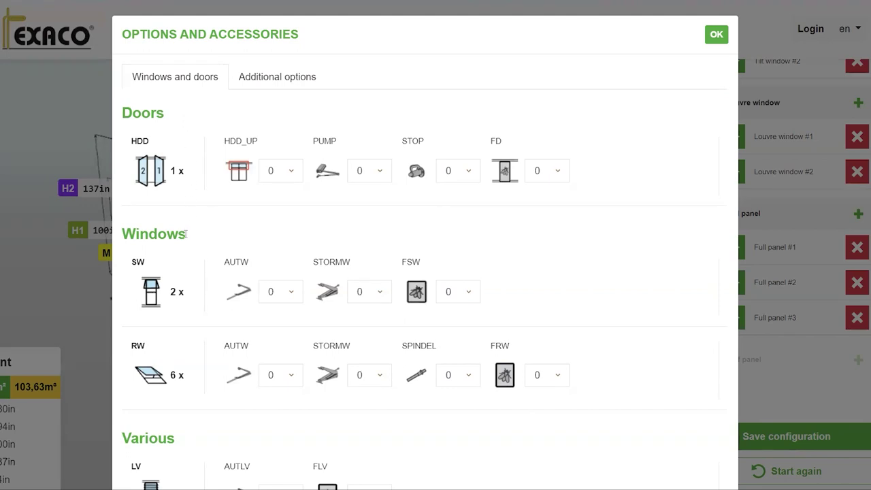
scroll(185, 234, "down", 1)
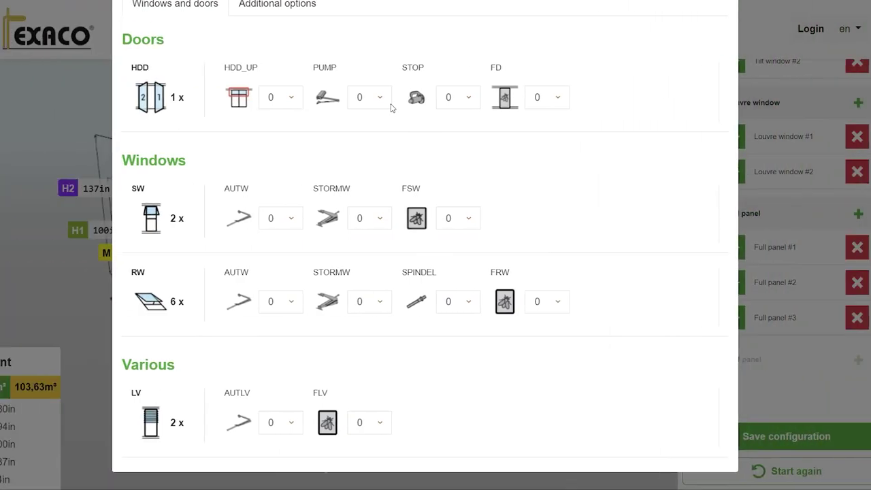
left_click(104, 97)
left_click(495, 155)
left_click(382, 100)
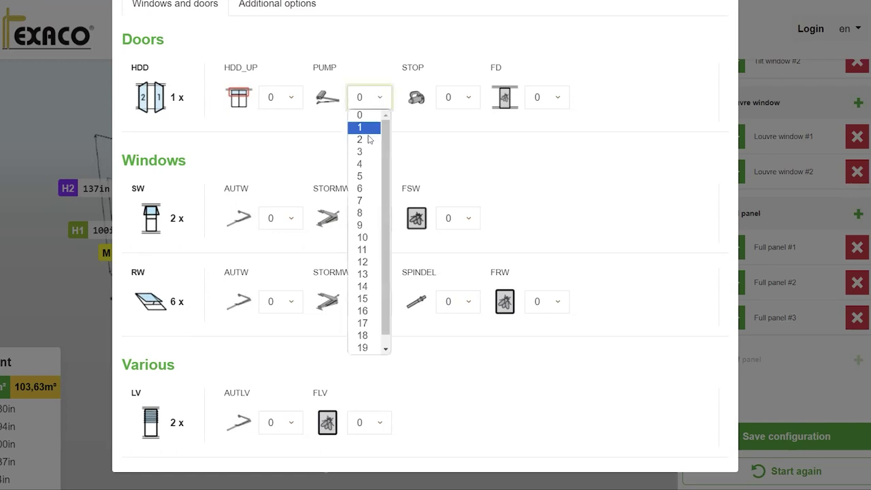
left_click(373, 141)
left_click(471, 105)
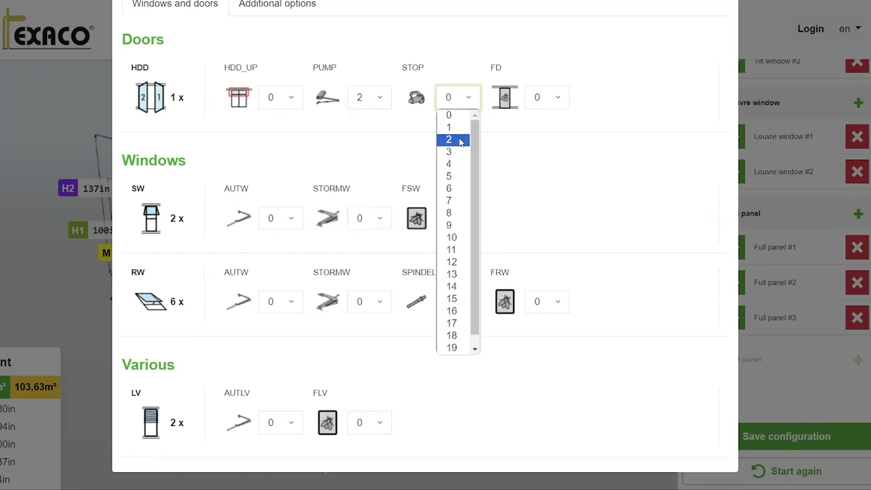
left_click(461, 141)
left_click(561, 103)
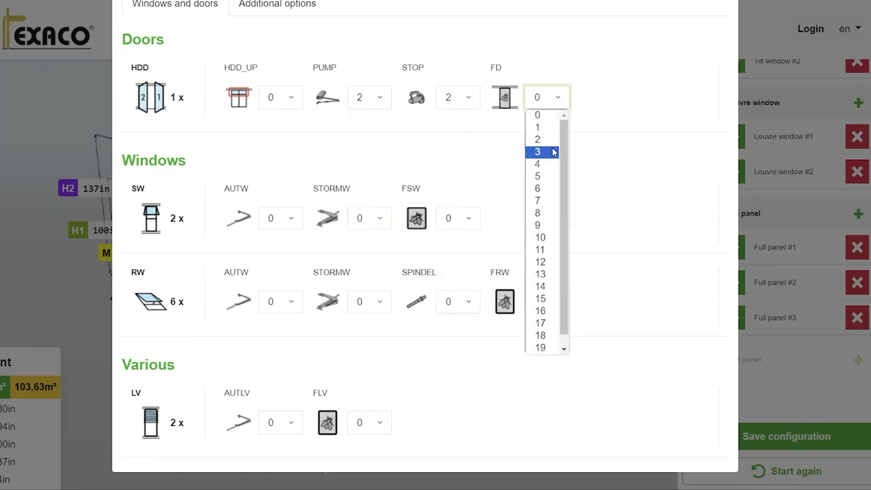
left_click(551, 142)
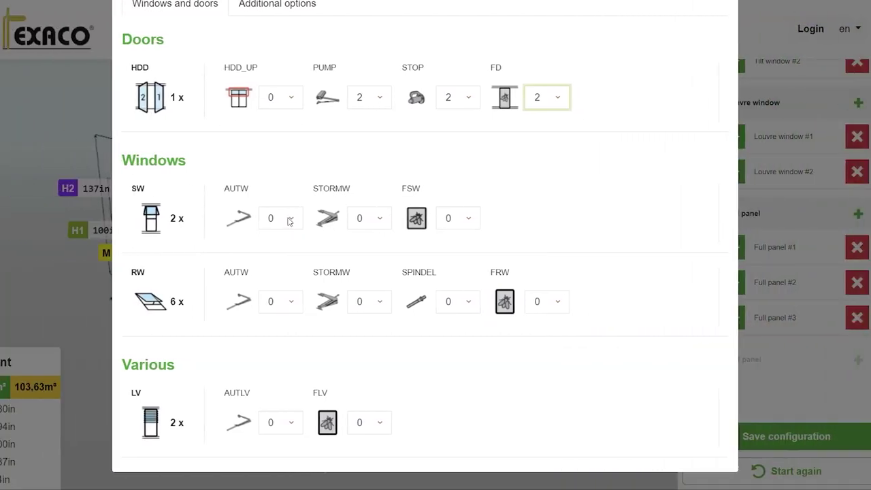
Step: Set the AUTW and FSW quantities of the SW windows to 2 each
left_click(289, 219)
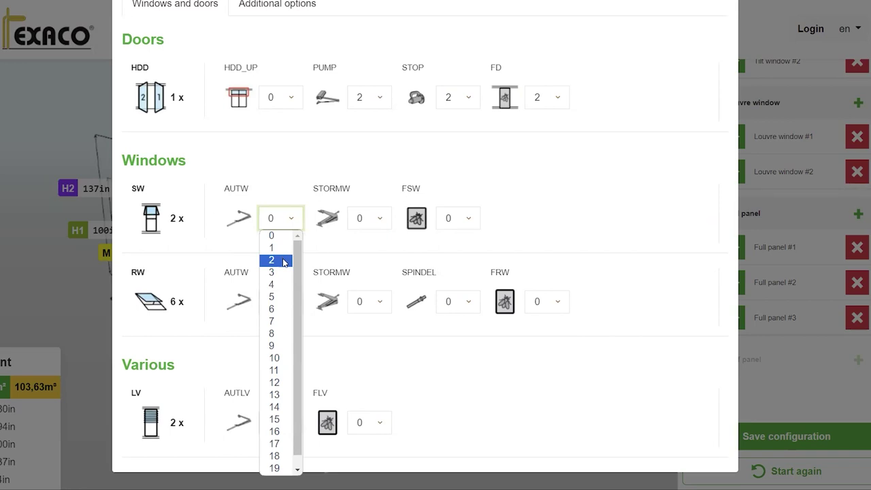
left_click(284, 263)
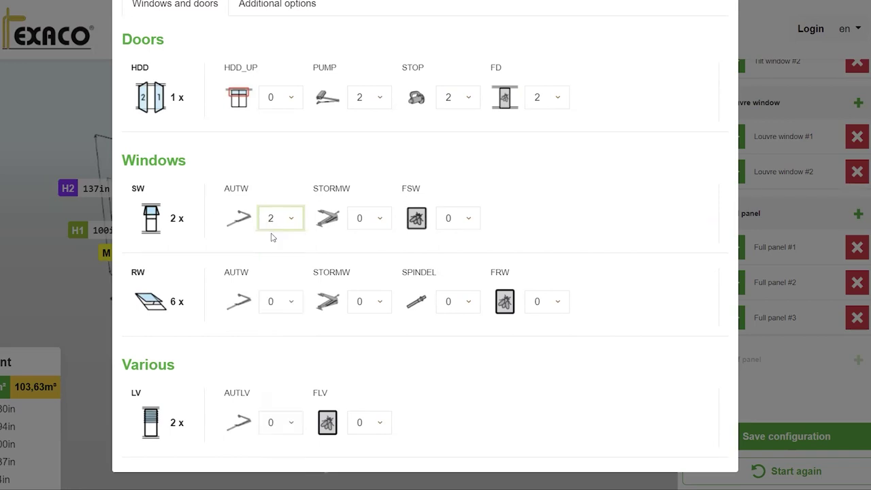
left_click(469, 219)
left_click(462, 262)
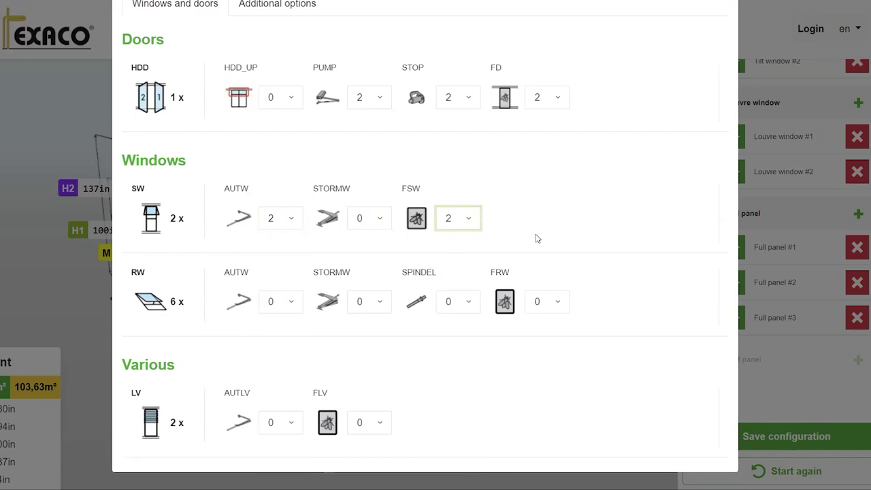
Step: For the RW roof windows, set the AUTW quantity to 4, SPINDEL to 2 and FRW to 6
left_click(291, 301)
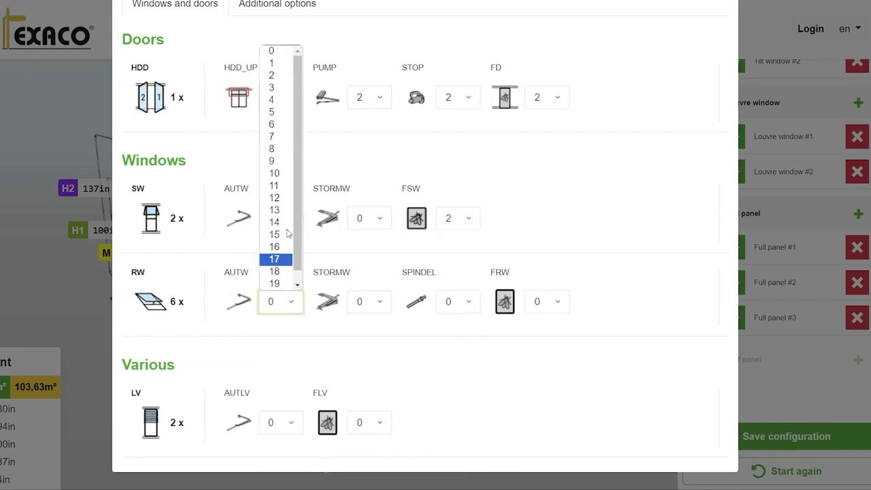
left_click(291, 126)
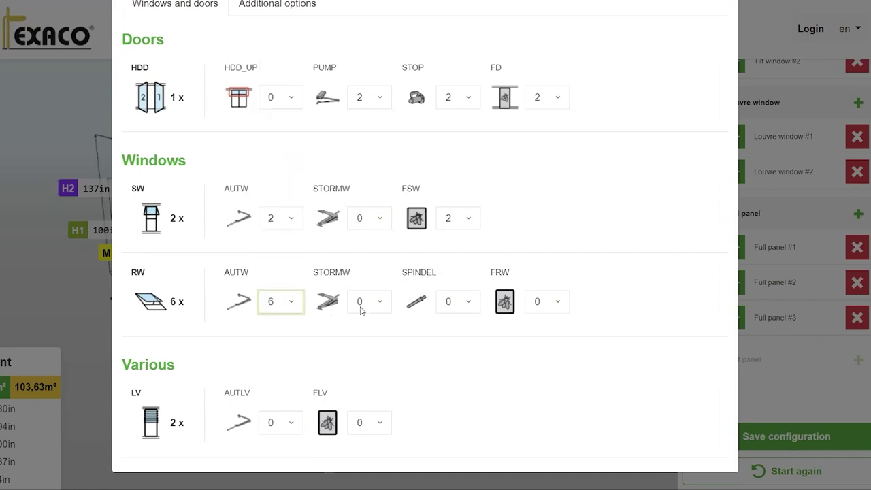
left_click(301, 302)
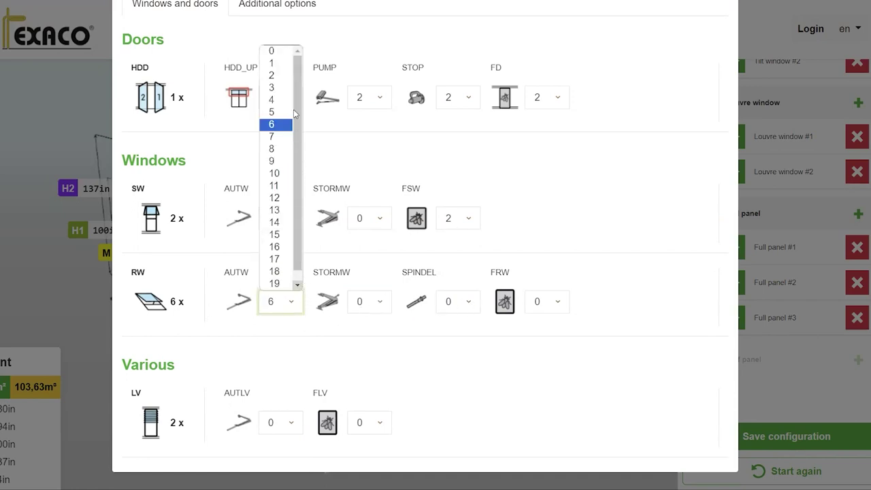
left_click(286, 100)
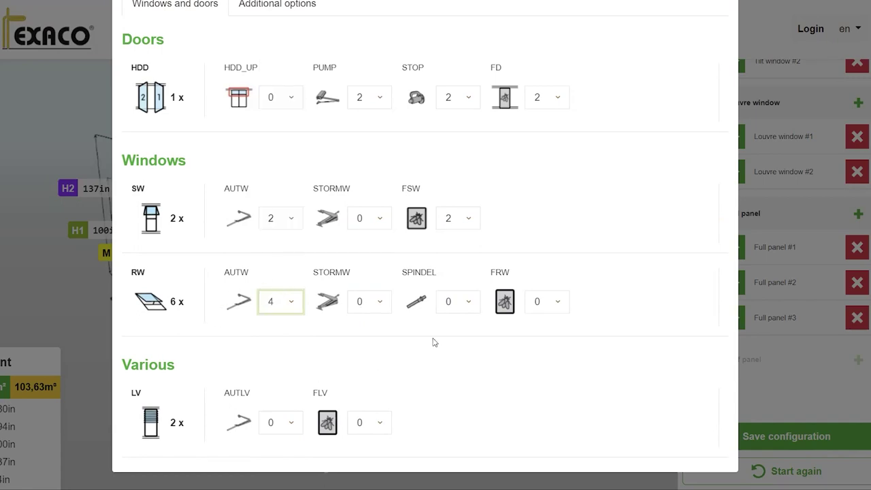
left_click(468, 301)
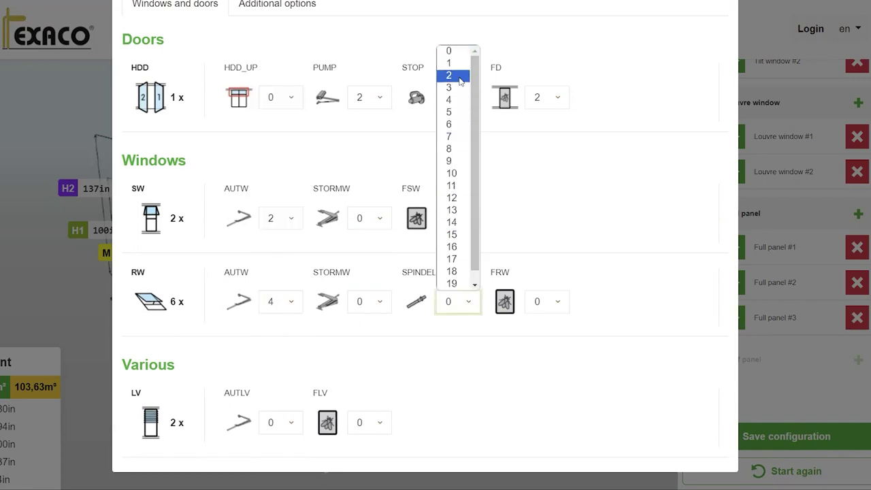
left_click(459, 76)
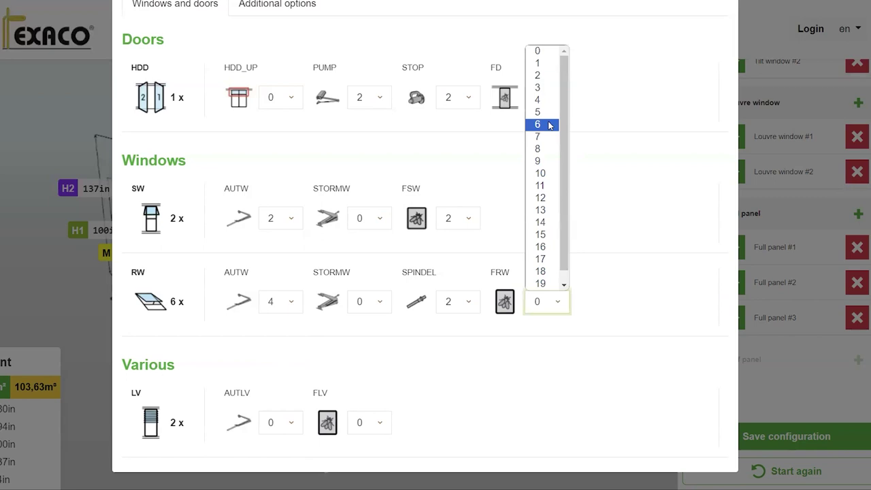
left_click(550, 125)
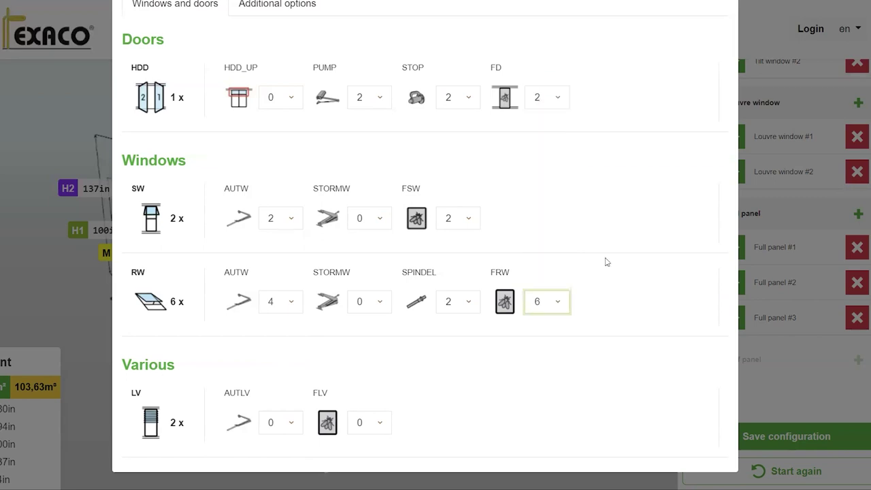
Step: Set the AUTLV and FLV quantities of the LV louvre windows to 2 each
left_click(295, 426)
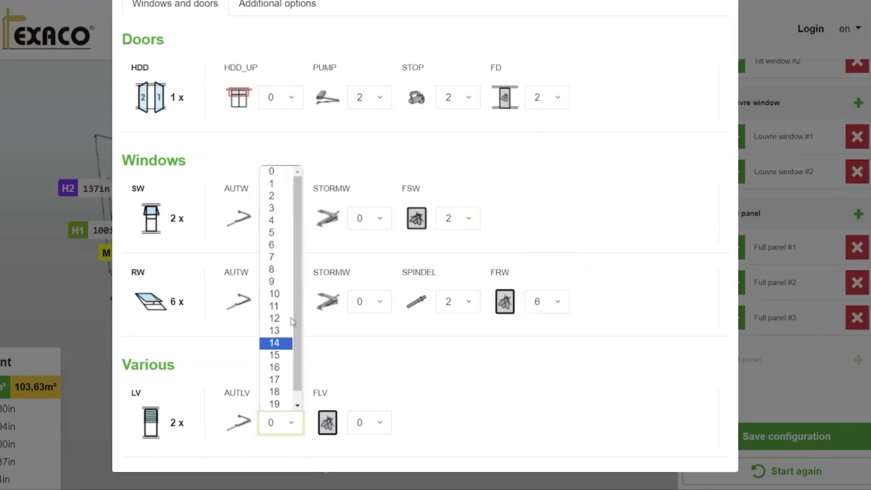
left_click(276, 196)
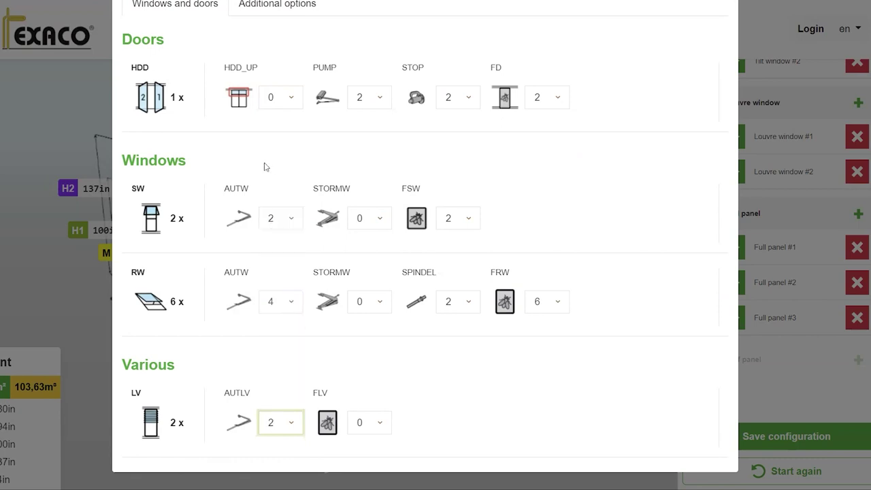
left_click(374, 427)
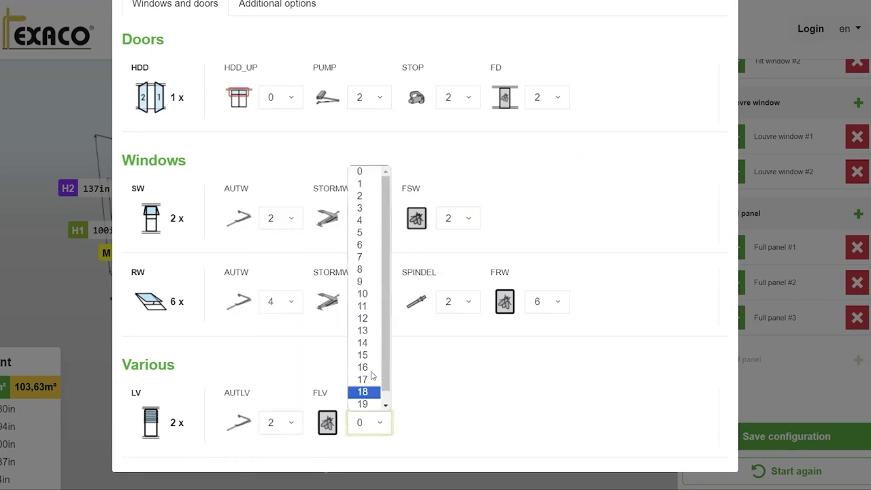
left_click(377, 200)
Step: Look through the additional options from seed trays to various items, including the colour choices for the TAB2 and TAB5 tablets
scroll(591, 456, "up", 1)
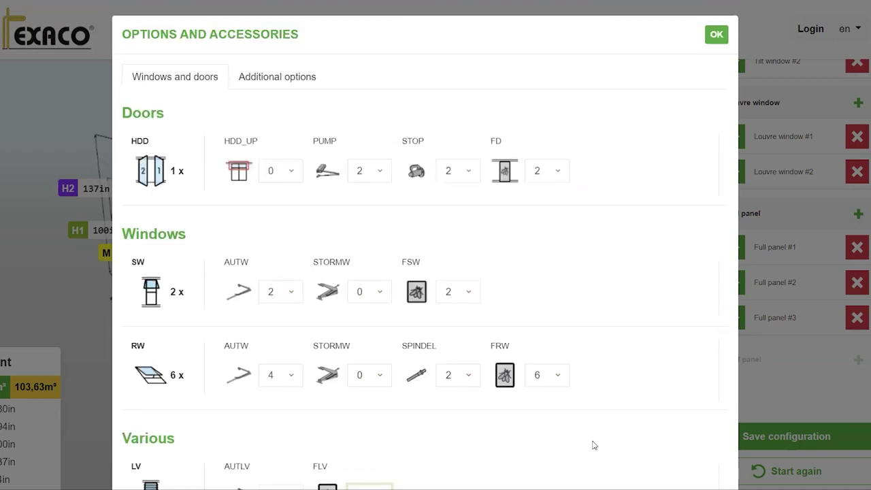
left_click(272, 83)
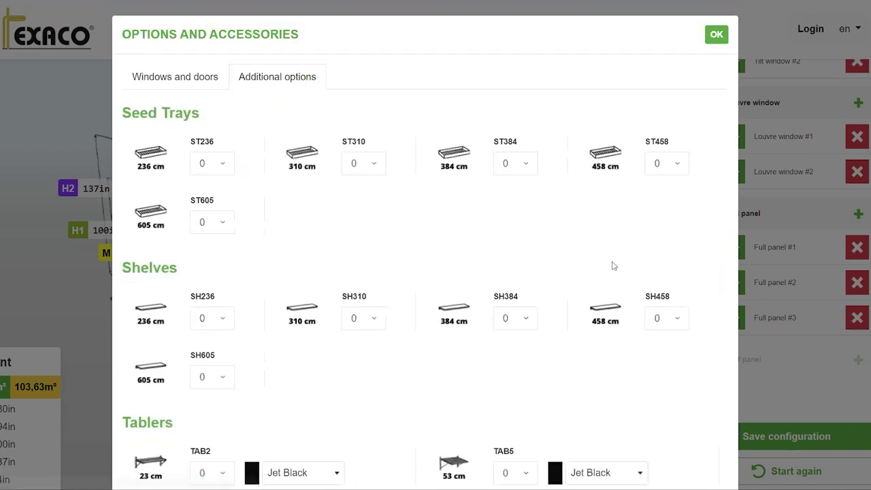
scroll(431, 224, "down", 2)
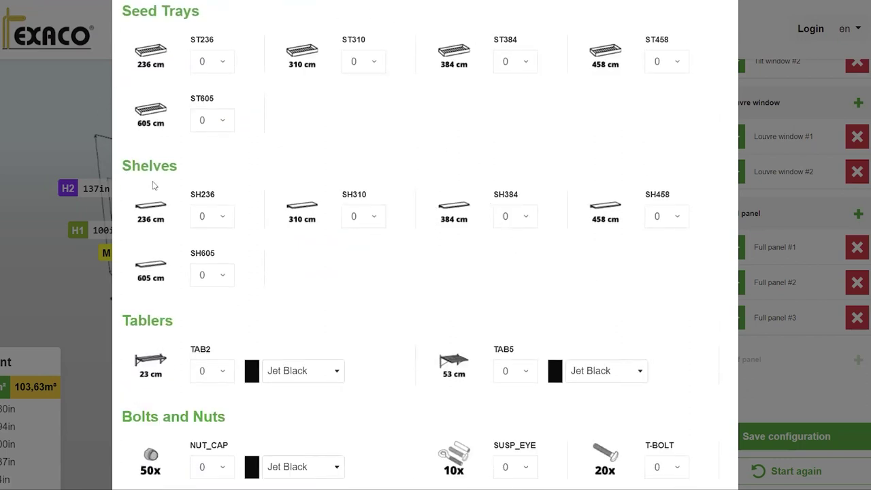
scroll(313, 211, "down", 2)
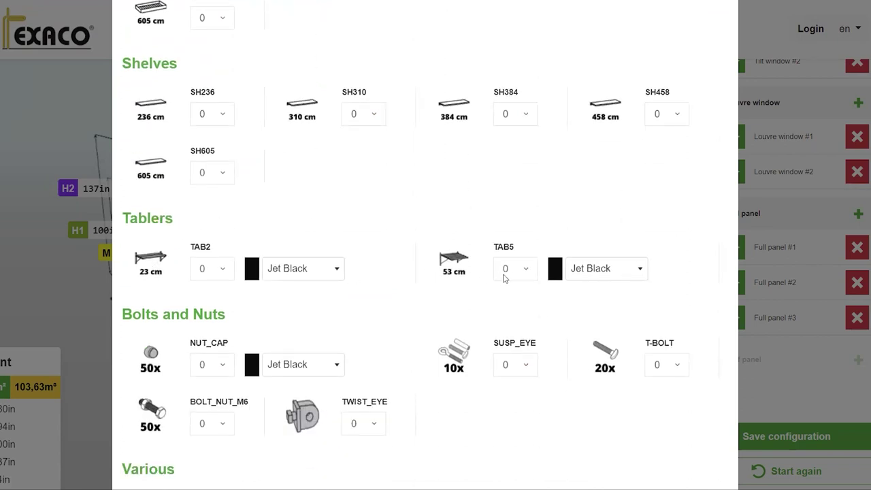
left_click(332, 270)
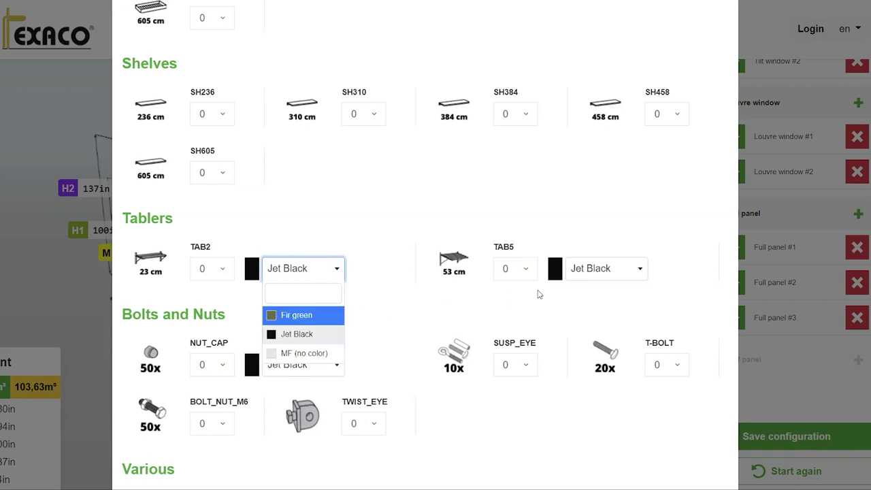
left_click(628, 273)
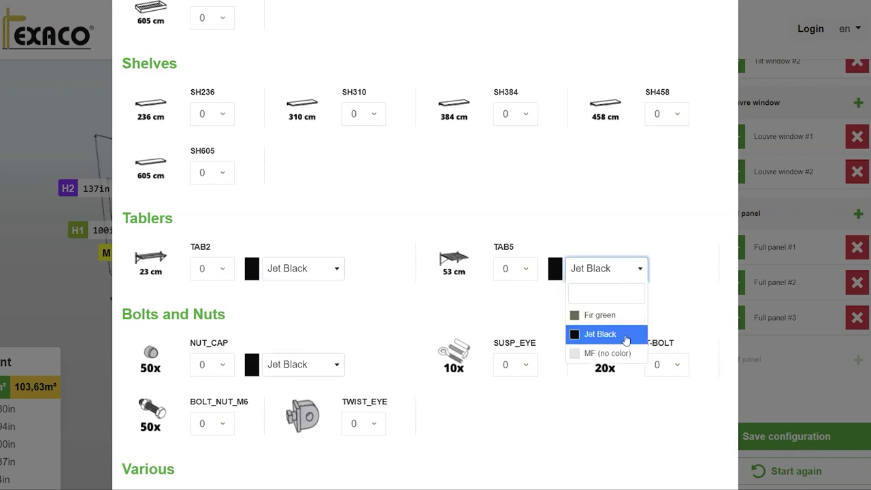
left_click(692, 280)
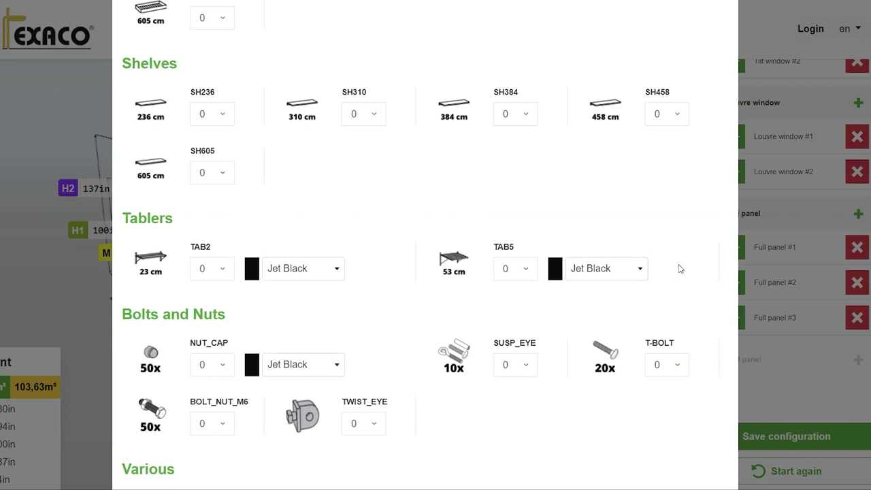
scroll(417, 286, "down", 2)
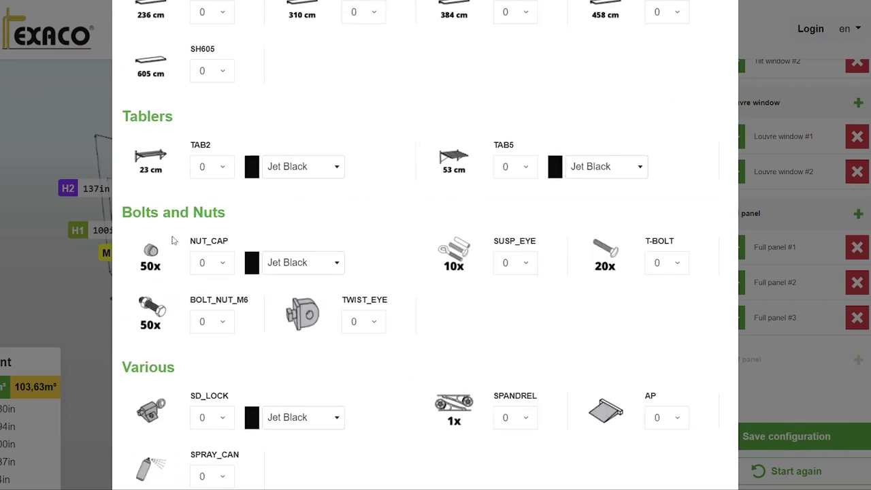
scroll(406, 270, "down", 1)
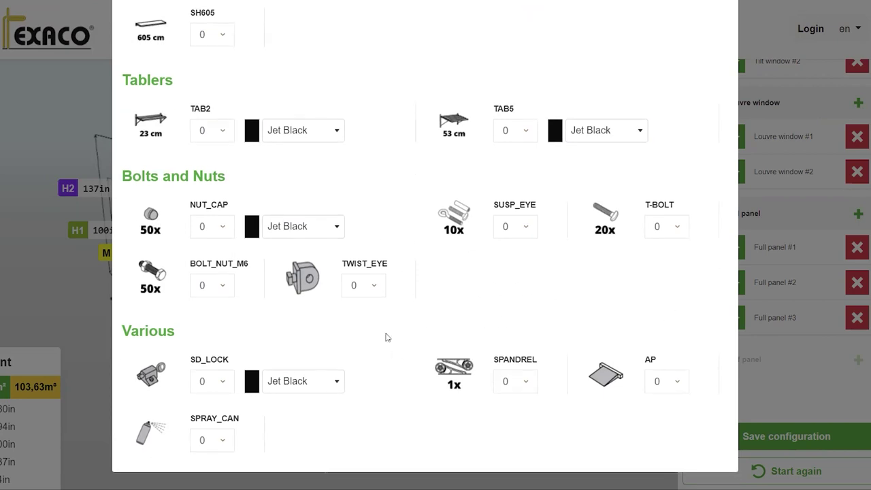
scroll(598, 334, "up", 3)
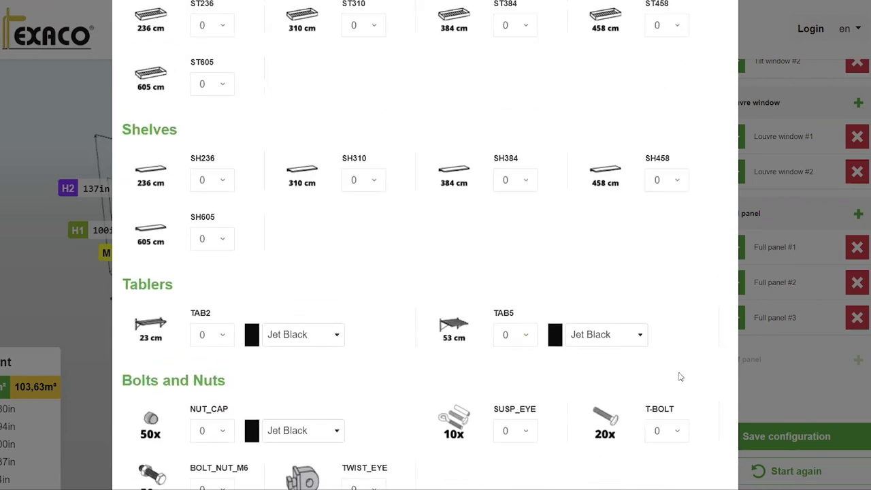
scroll(389, 266, "up", 3)
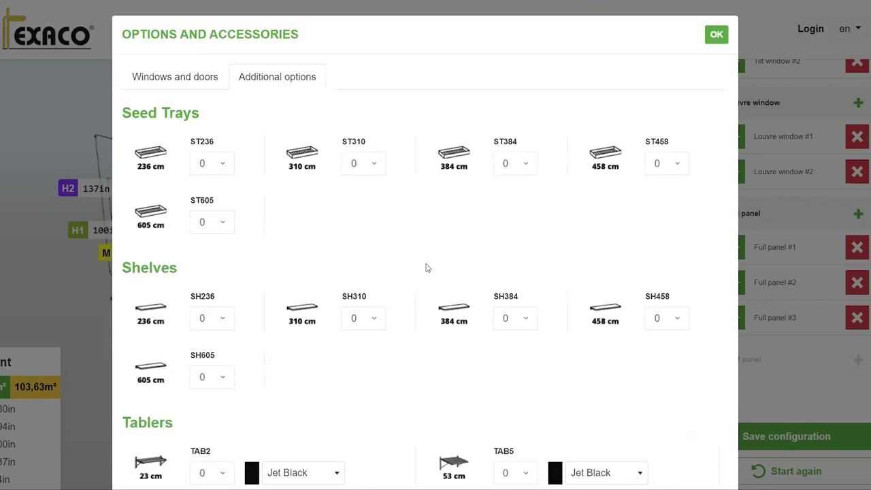
Step: Review the window and door accessories once more and confirm the options and accessories
left_click(171, 77)
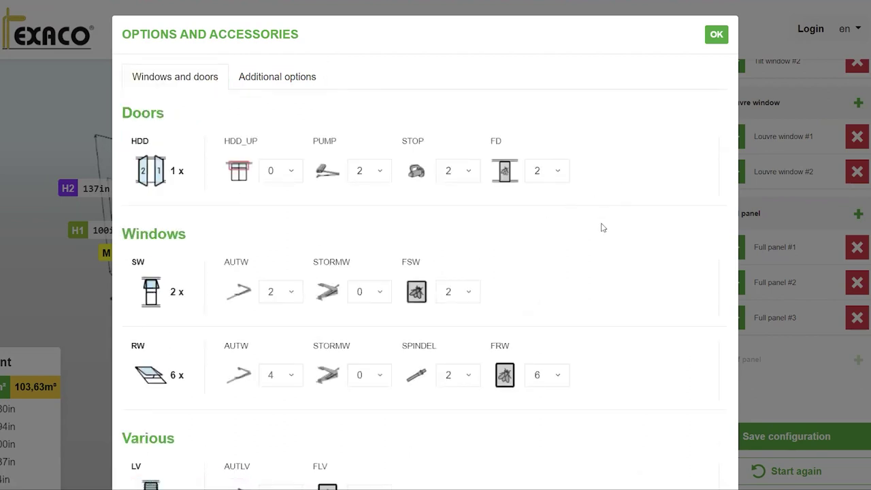
scroll(601, 229, "down", 1)
scroll(645, 174, "up", 1)
left_click(718, 35)
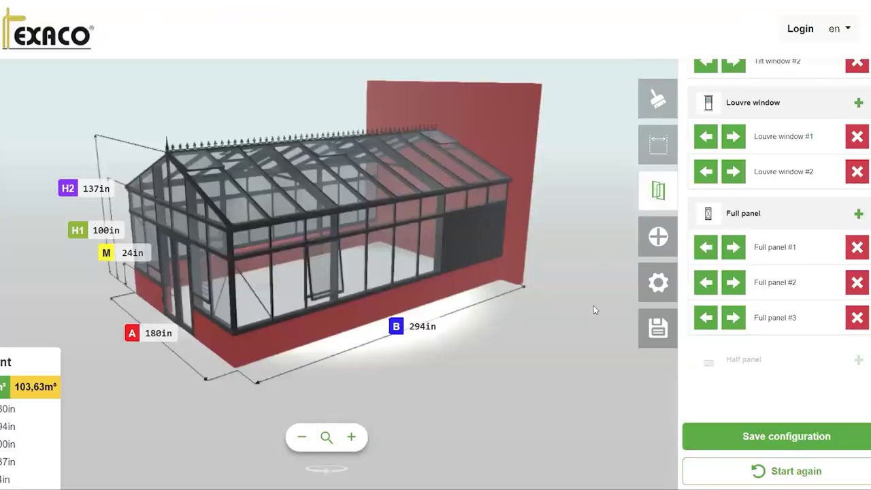
Step: In the dimensions, set the wall height to "-" and the connection to Free standing
left_click_drag(407, 269, 465, 244)
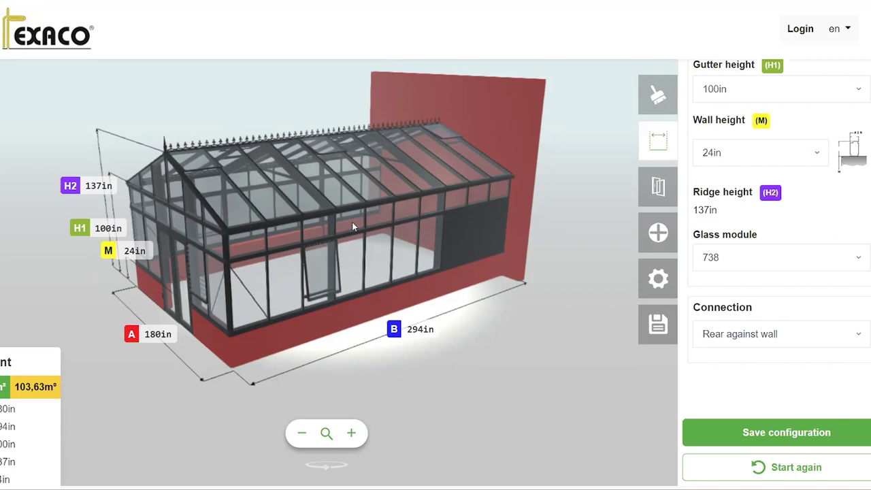
key("Tab")
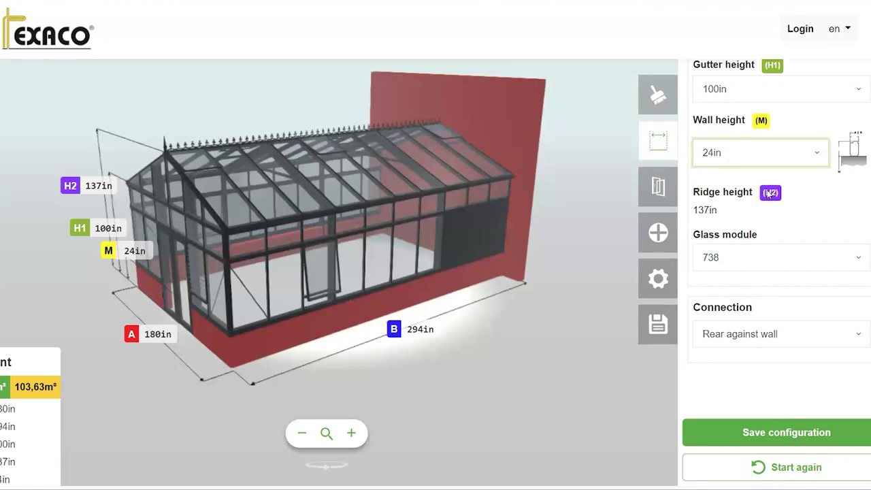
left_click(782, 152)
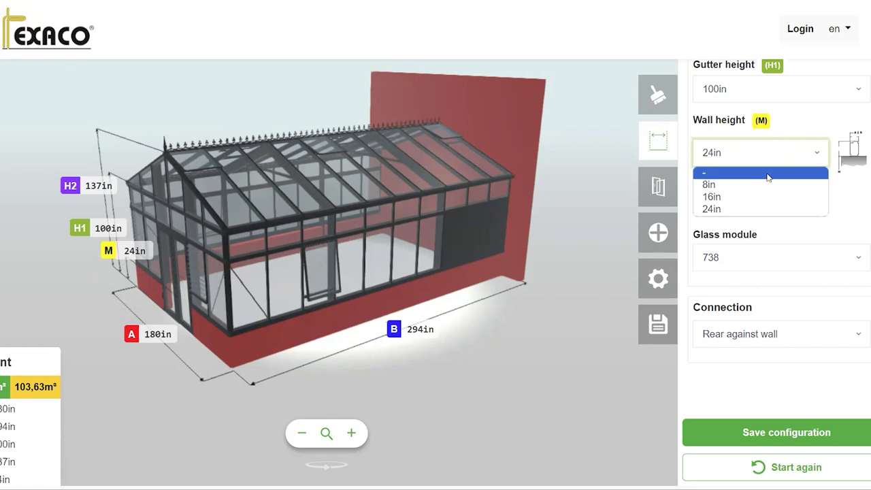
left_click(767, 176)
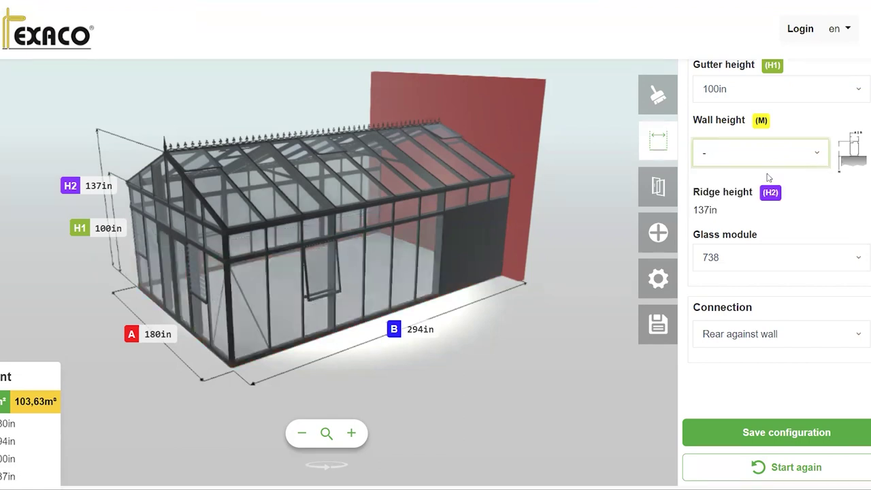
left_click(771, 338)
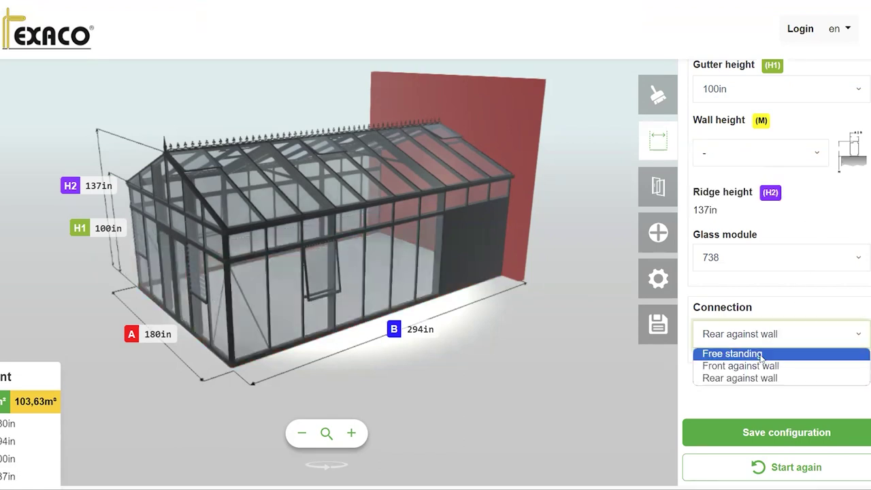
left_click(732, 354)
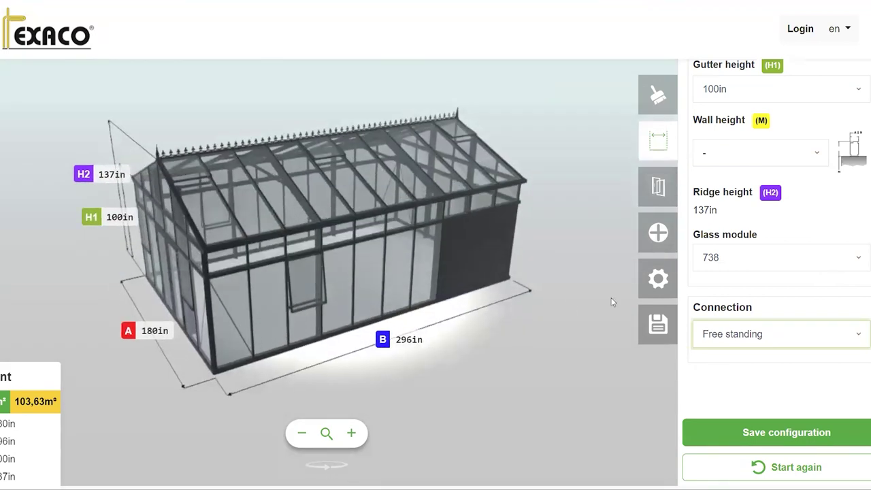
Step: Remove all three full panels from the greenhouse wall
left_click(658, 191)
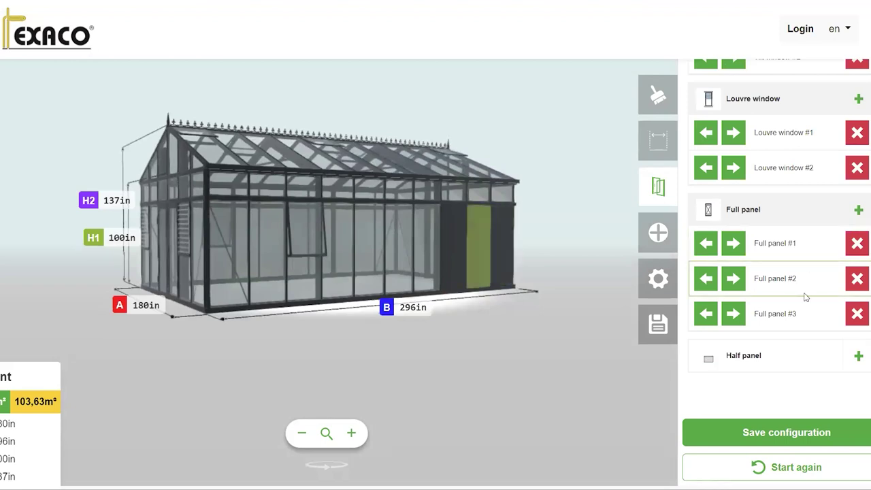
left_click(855, 243)
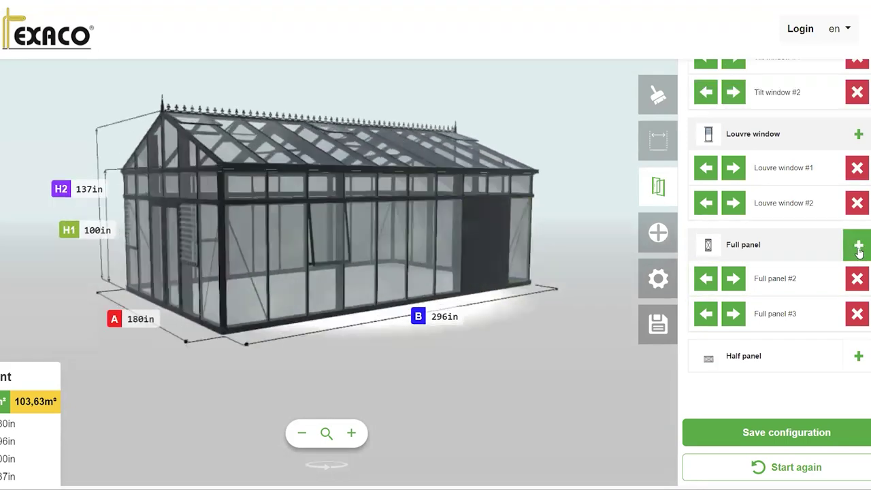
left_click(858, 278)
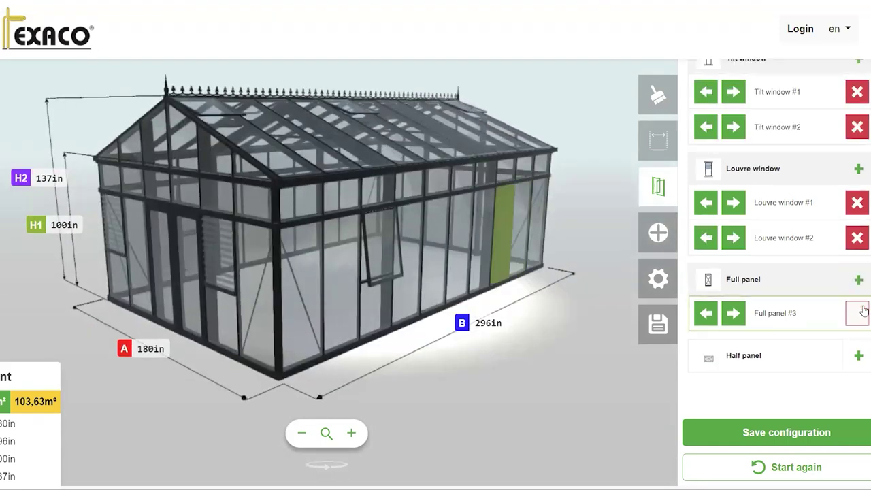
left_click(858, 311)
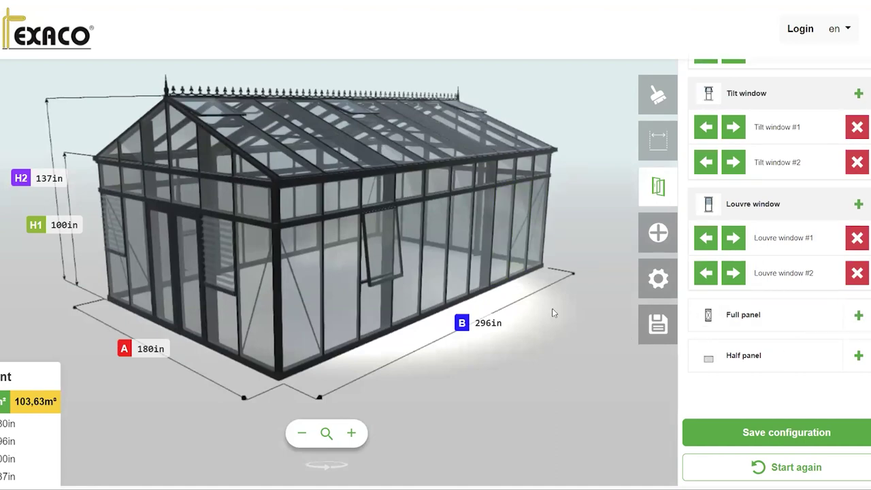
Step: Add half panels everywhere around the base of the greenhouse
left_click_drag(422, 272, 592, 356)
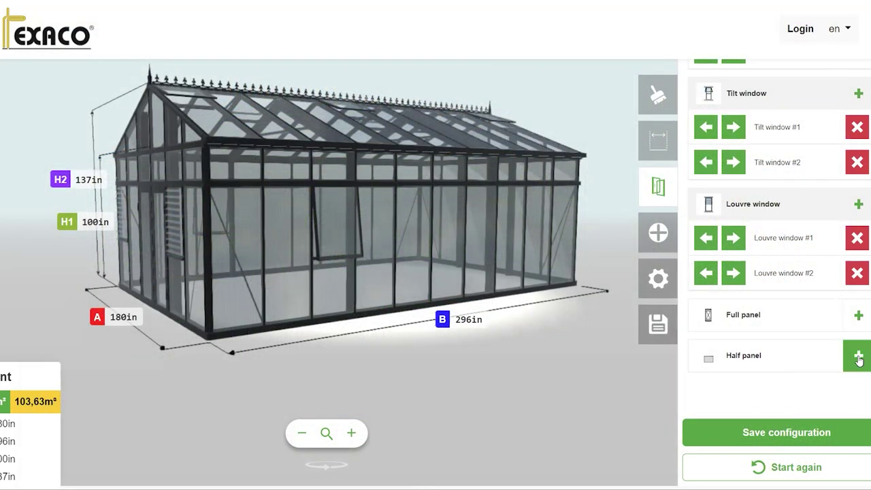
left_click(859, 358)
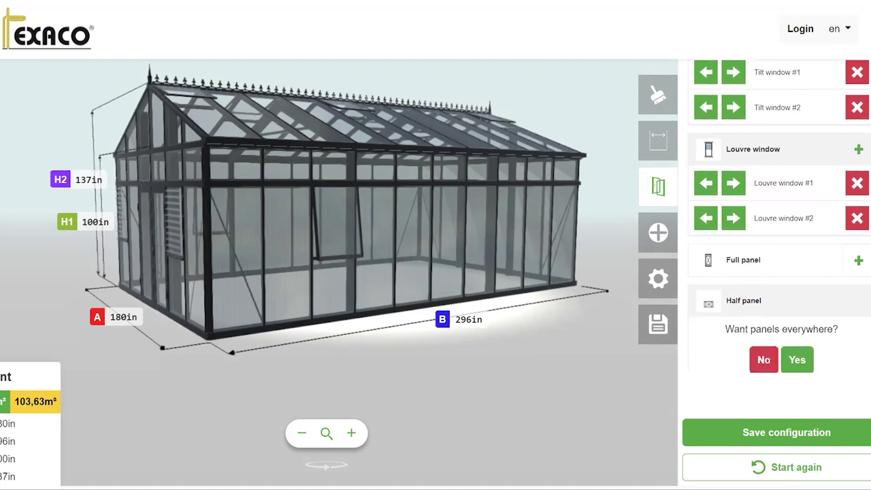
left_click(797, 352)
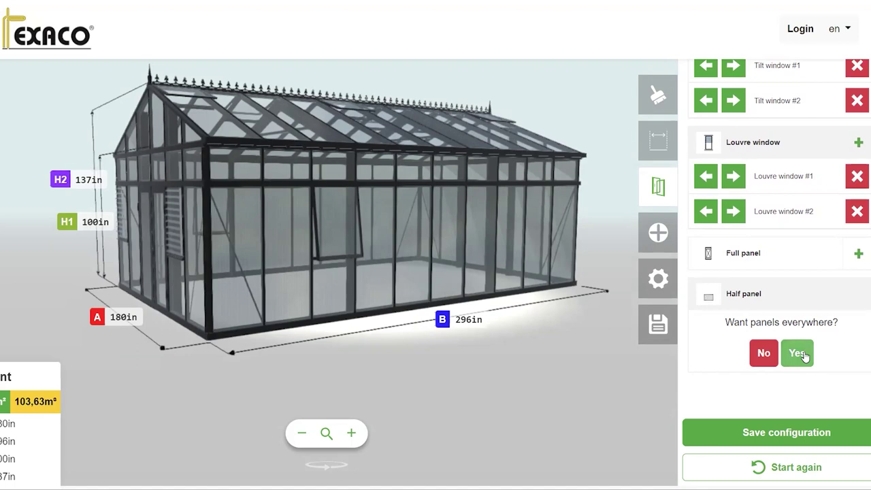
left_click(797, 354)
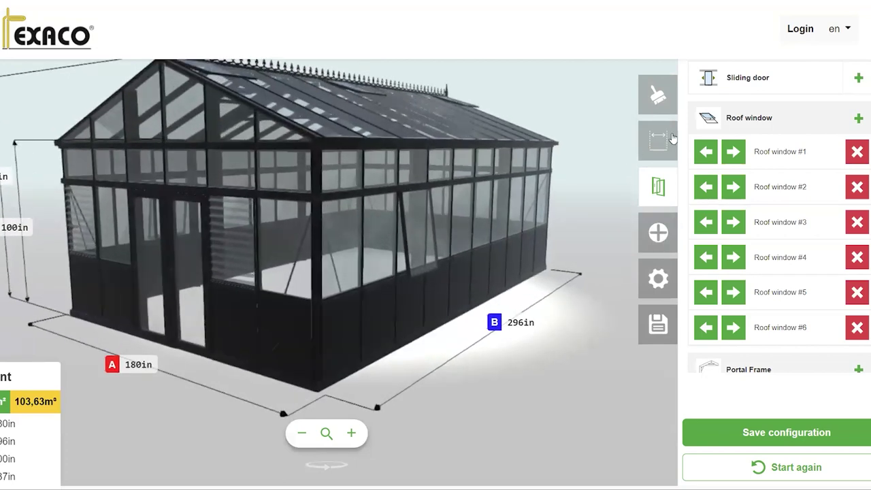
Step: Try Decor panel 2 in the decor panel styles, and settle on Decor panel 3
left_click(655, 98)
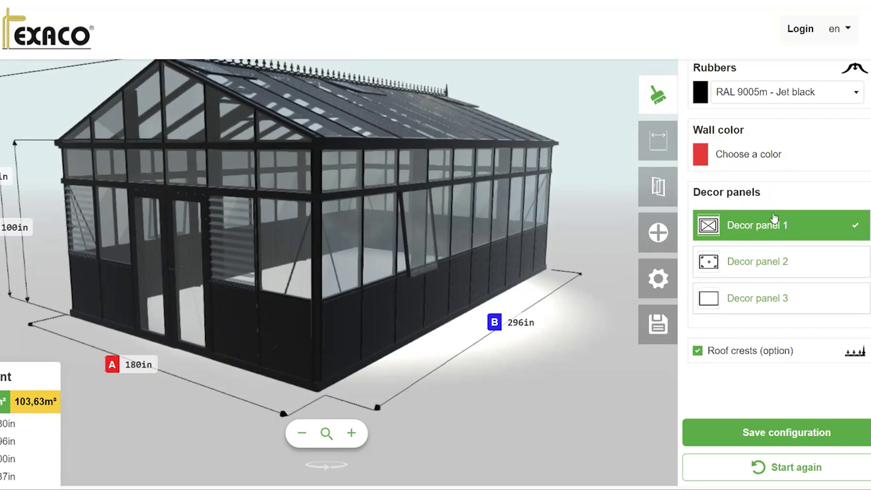
left_click(763, 262)
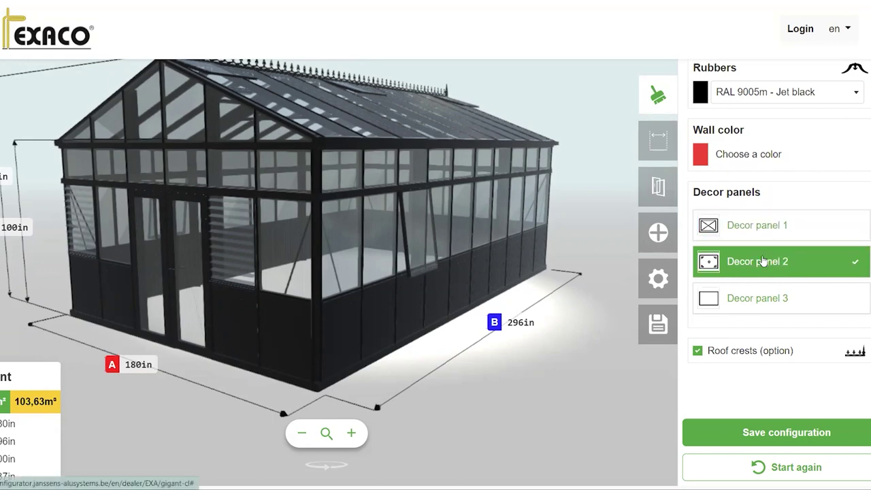
left_click(759, 301)
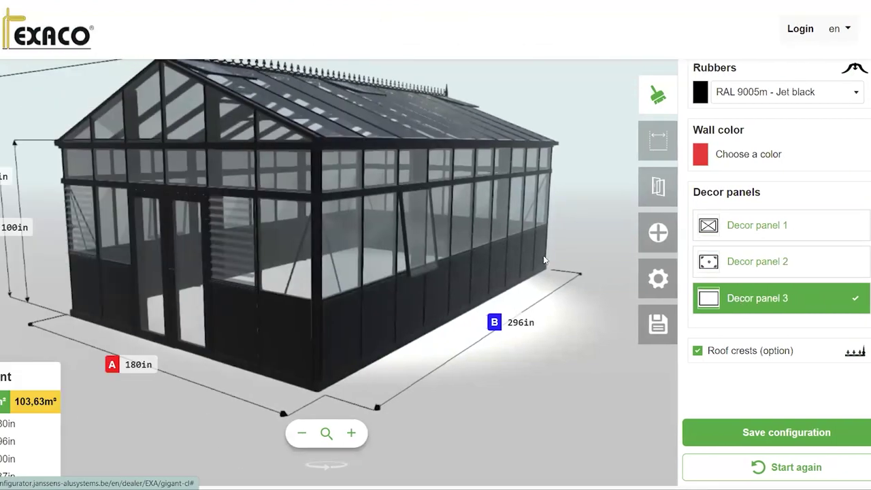
left_click_drag(418, 204, 481, 245)
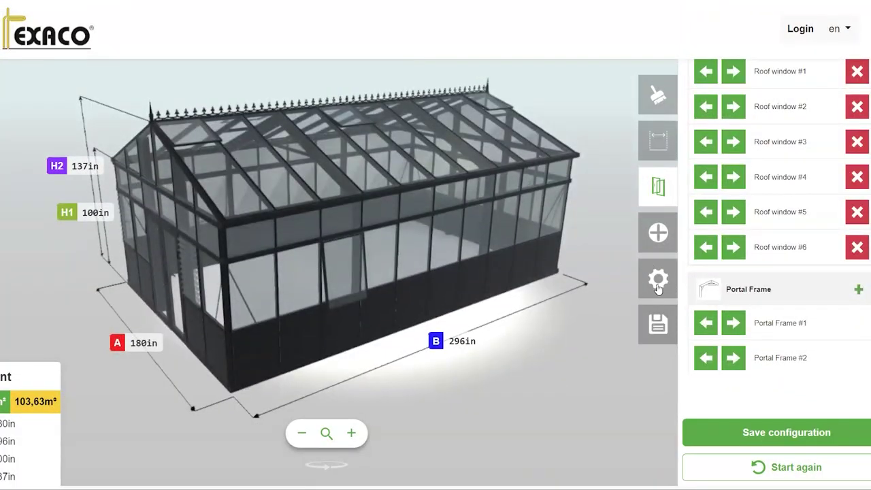
Step: In the display settings, keep the dimensions in Inches and raise the spotlight and ambient lighting intensity slightly
left_click(657, 288)
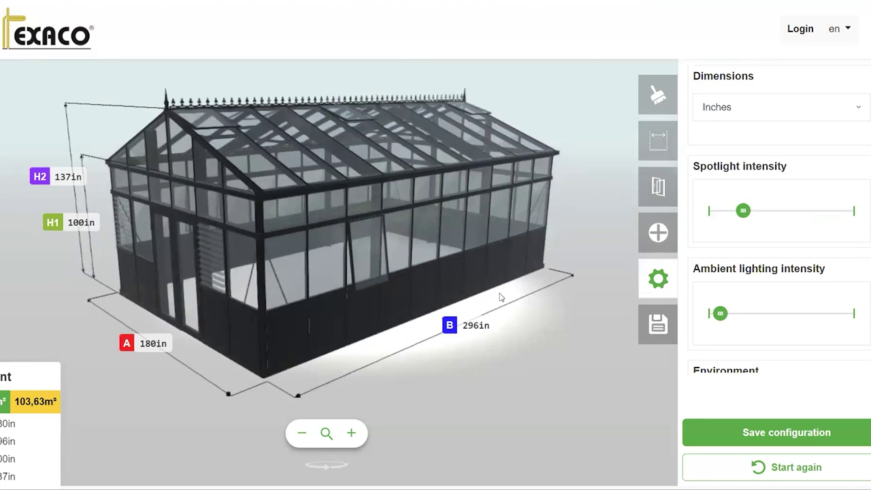
left_click(772, 109)
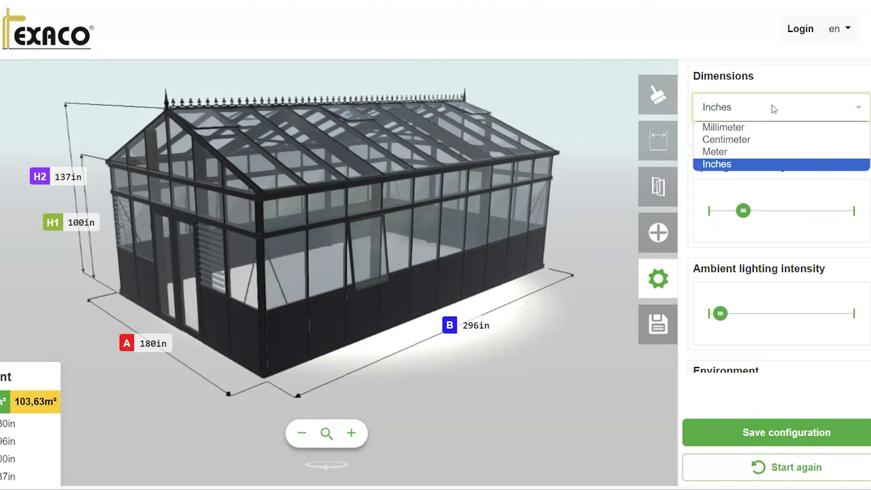
left_click(751, 223)
mouse_move(743, 211)
left_mouse_down()
mouse_move(798, 213)
mouse_move(744, 214)
left_mouse_up()
mouse_move(721, 314)
left_mouse_down()
mouse_move(766, 317)
mouse_move(722, 314)
left_mouse_up()
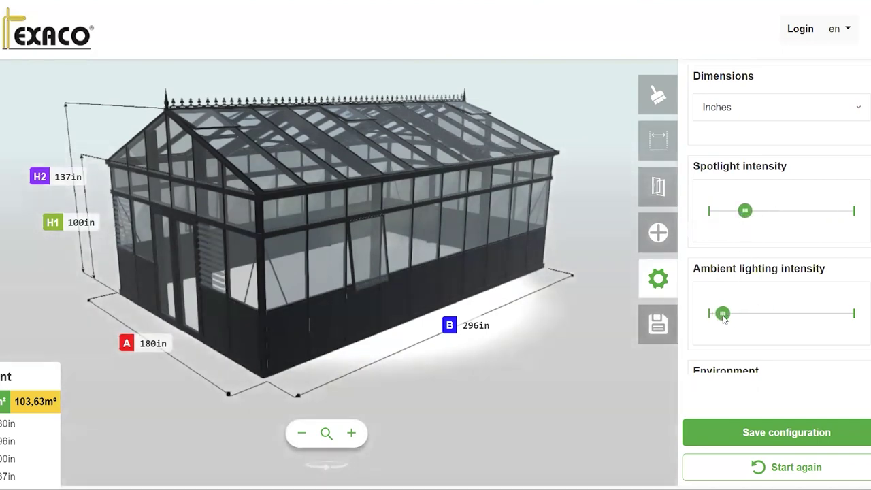
Step: Set the scene's environment to Autumn and view the greenhouse from its other side
scroll(782, 245, "down", 3)
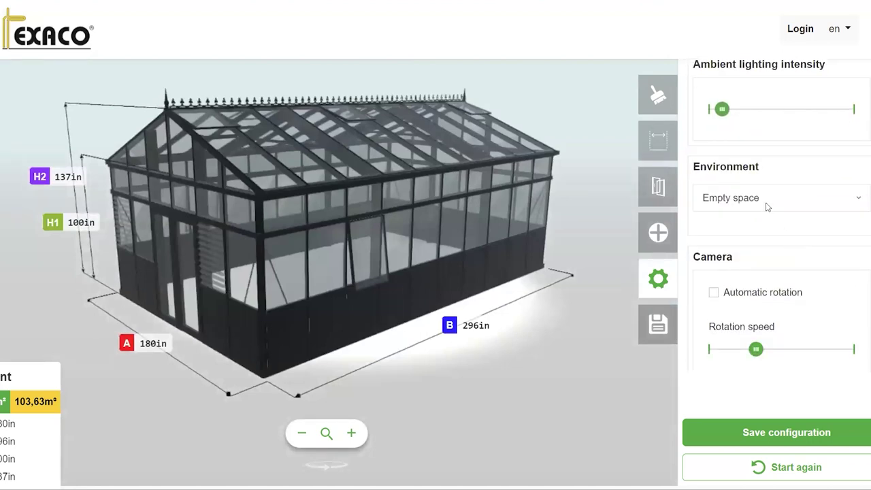
left_click(767, 206)
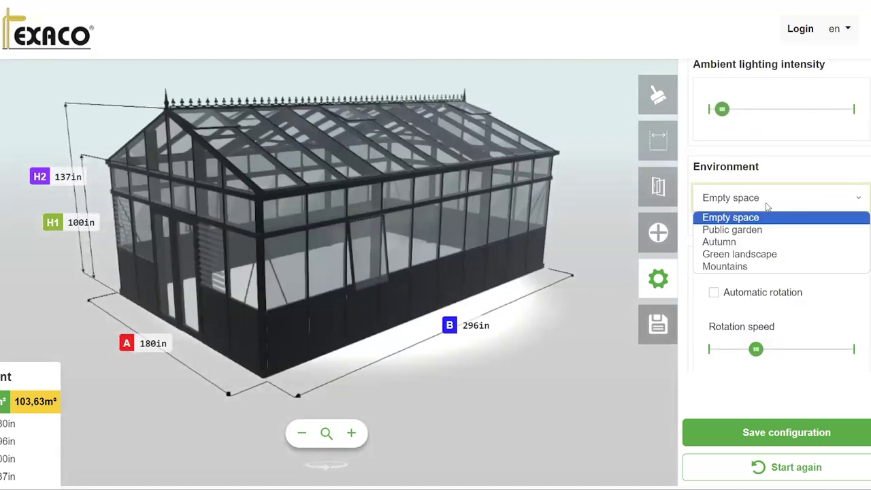
left_click(736, 243)
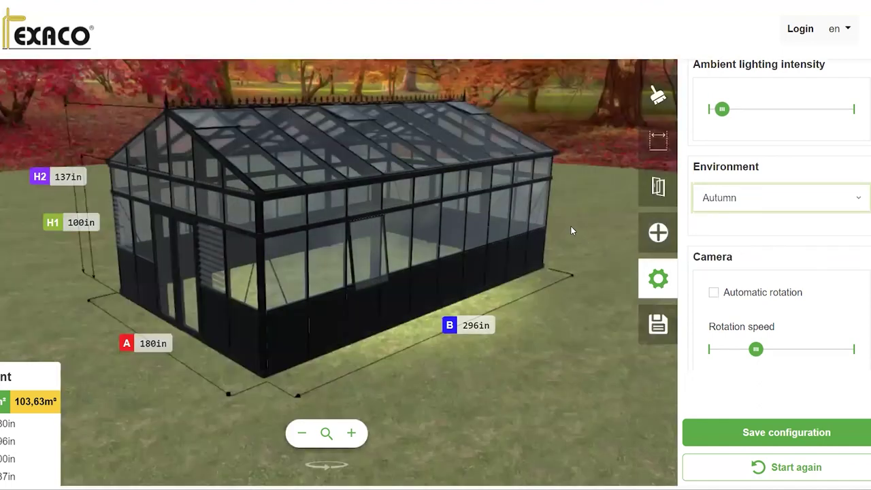
left_click_drag(564, 219, 604, 216)
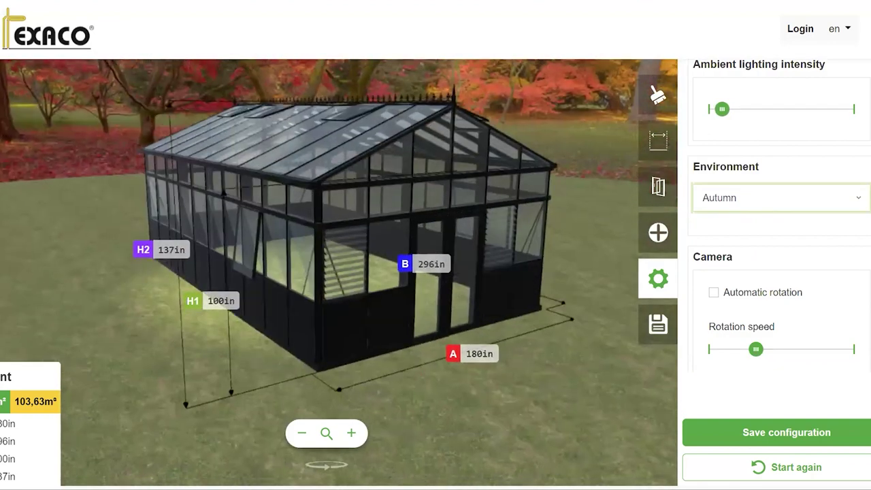
Step: Turn on automatic rotation of the camera and lower its rotation speed
scroll(779, 208, "down", 1)
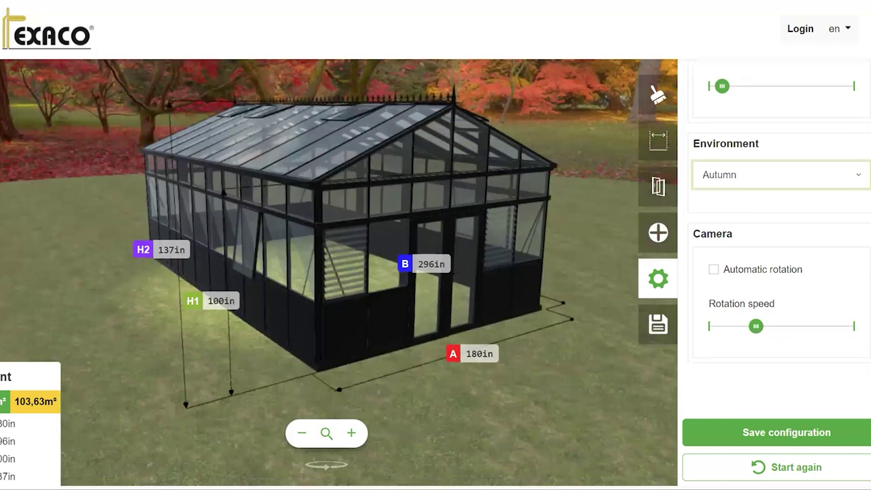
left_click(713, 270)
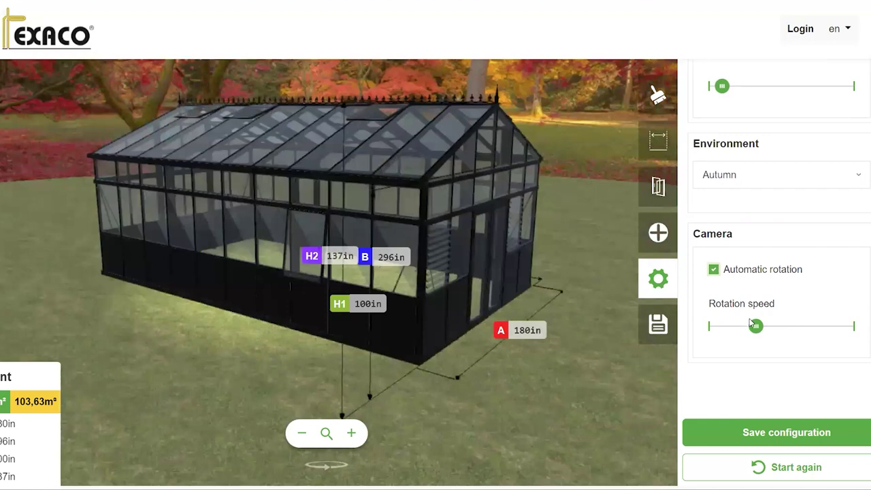
left_click_drag(748, 331, 725, 333)
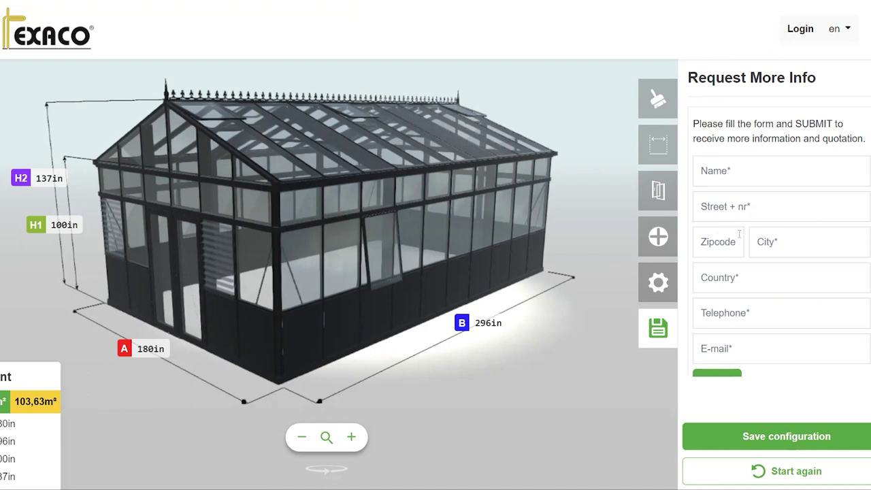
Step: In the save options, set the drawing scale to 1/100 and download the configuration as a PDF
scroll(869, 202, "down", 2)
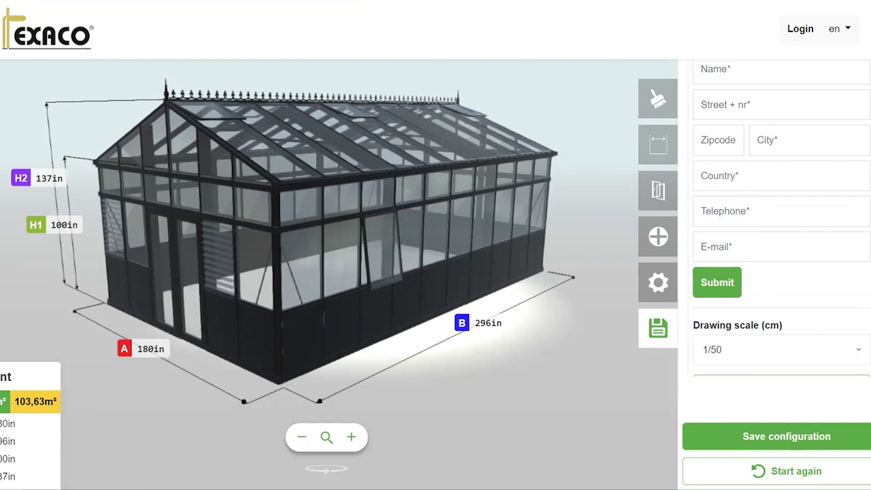
scroll(824, 274, "down", 1)
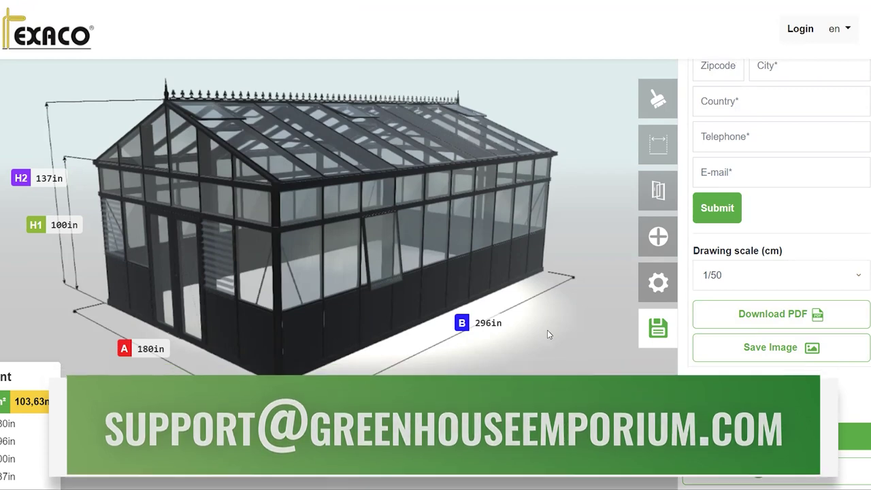
key("Down")
key("Tab")
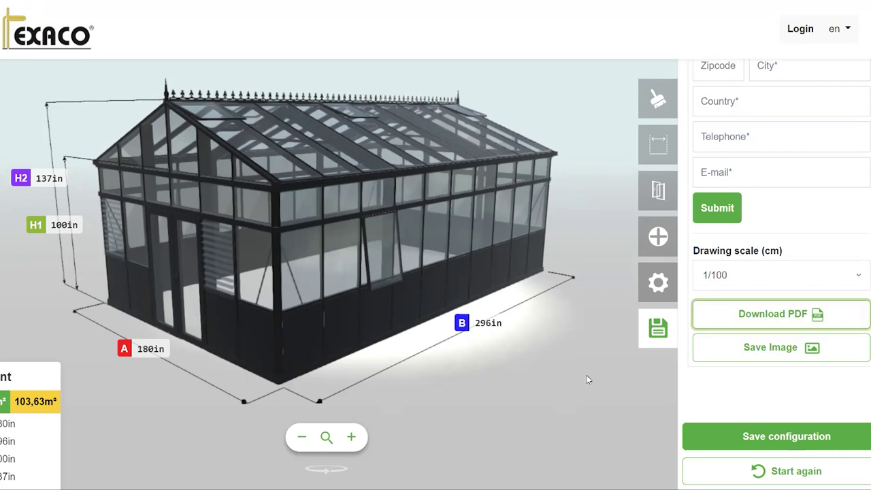
left_click(733, 319)
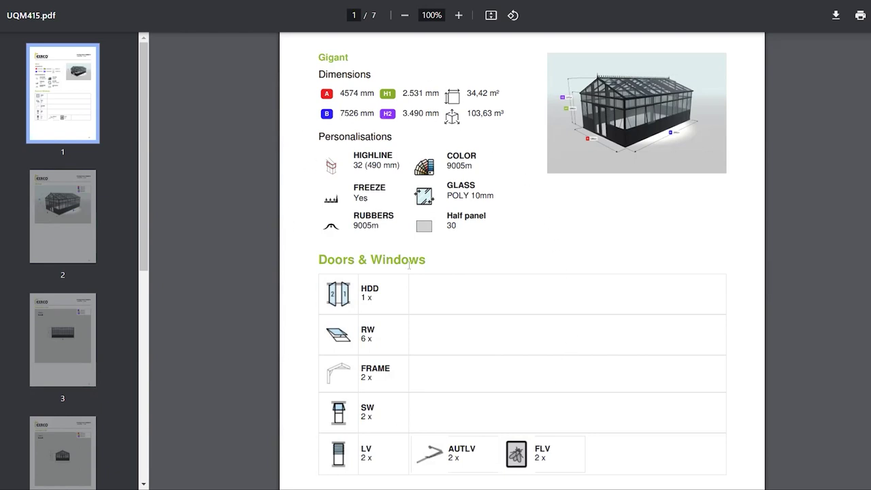
Step: Examine the PDF from the doors and windows list through the 3D view to the front, left, right, back and top drawings
scroll(868, 126, "down", 3)
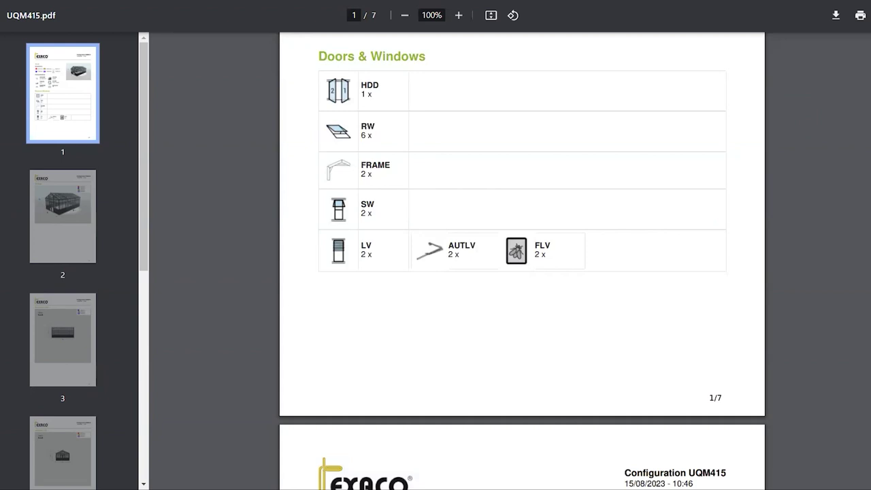
scroll(522, 258, "down", 2)
scroll(521, 259, "down", 4)
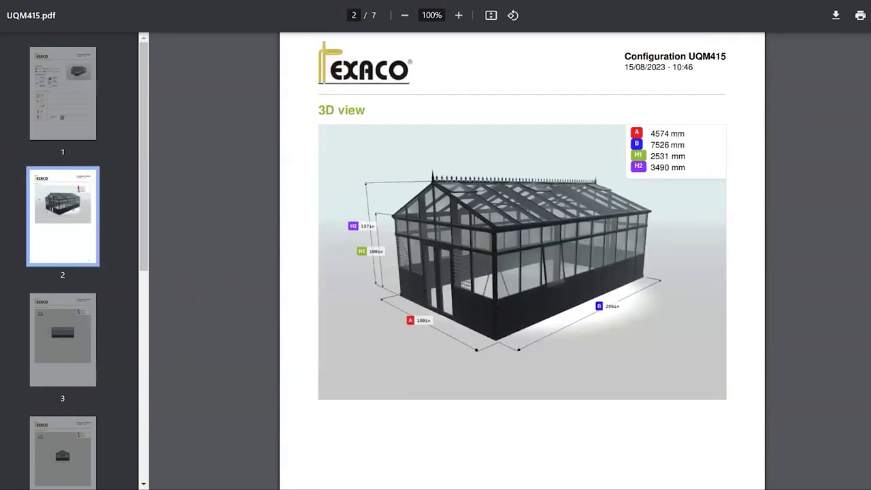
scroll(522, 259, "down", 1)
scroll(522, 258, "down", 8)
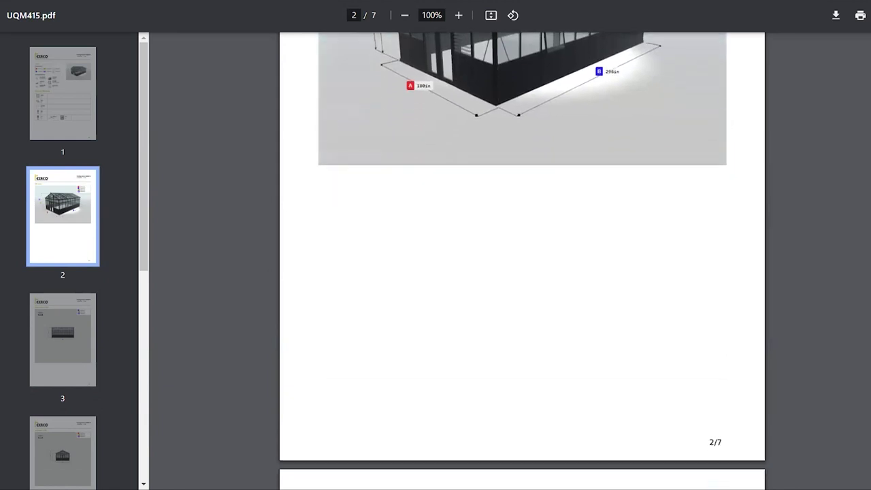
scroll(522, 259, "down", 5)
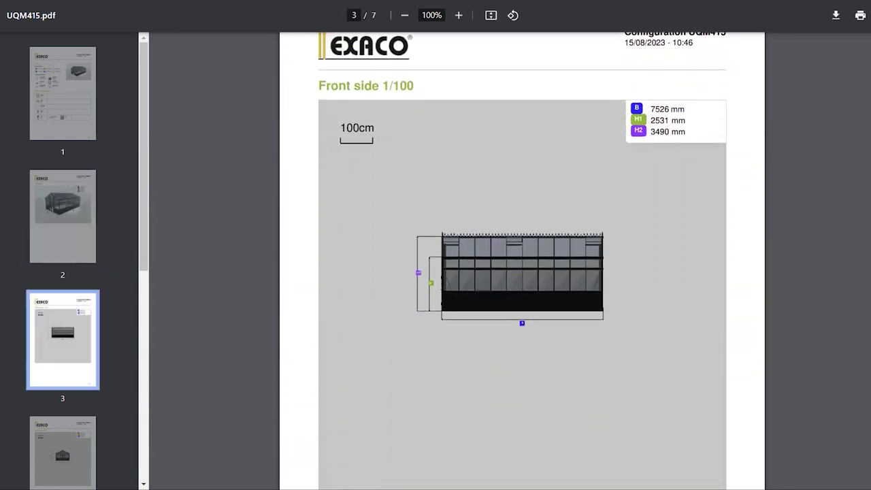
scroll(522, 258, "down", 7)
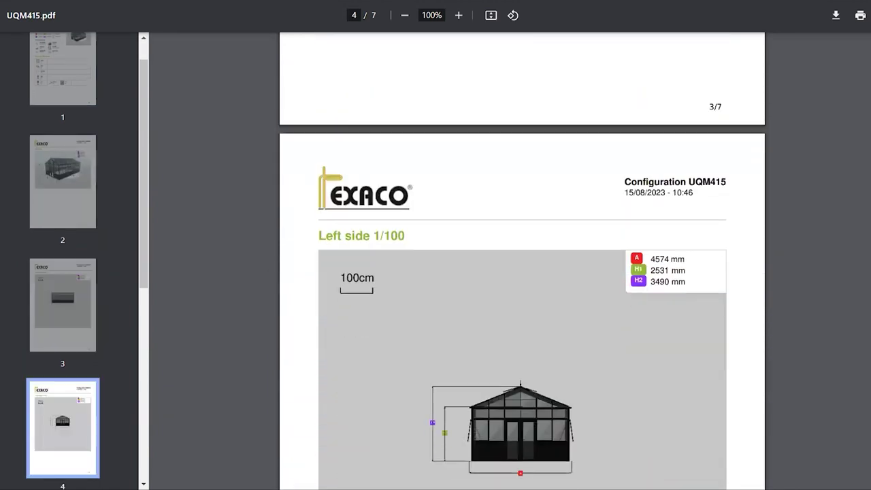
scroll(522, 259, "down", 8)
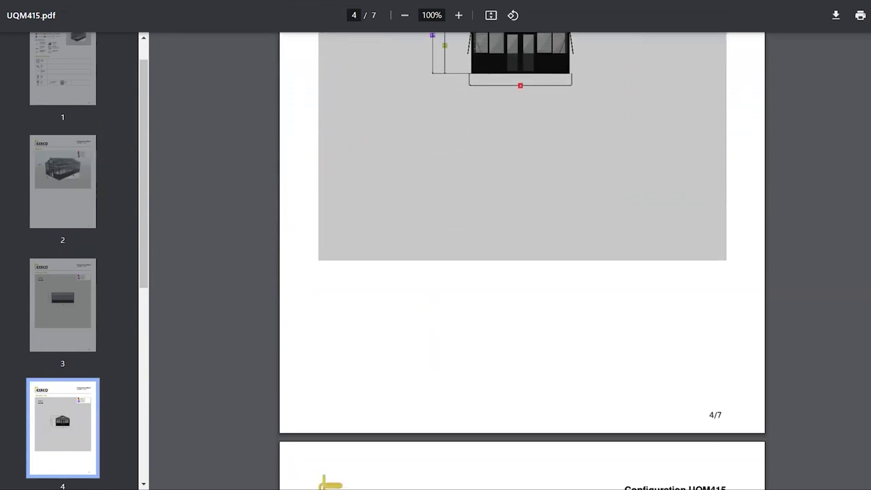
scroll(521, 258, "down", 4)
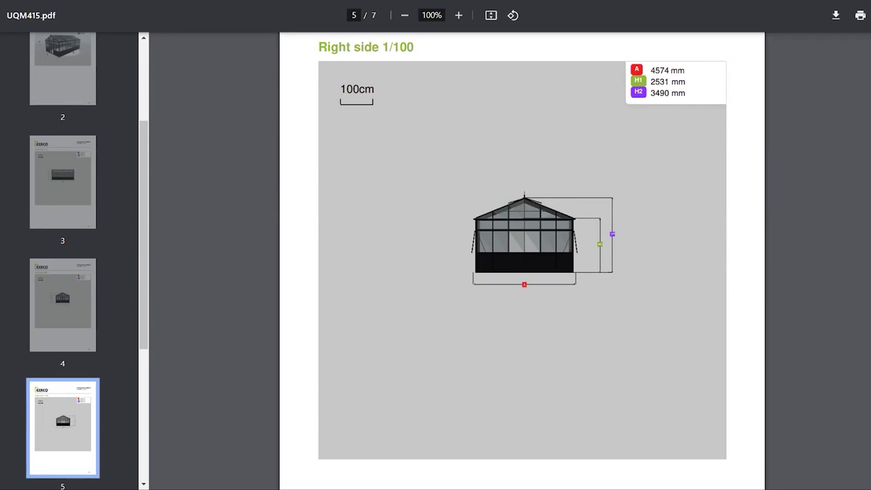
scroll(522, 258, "down", 10)
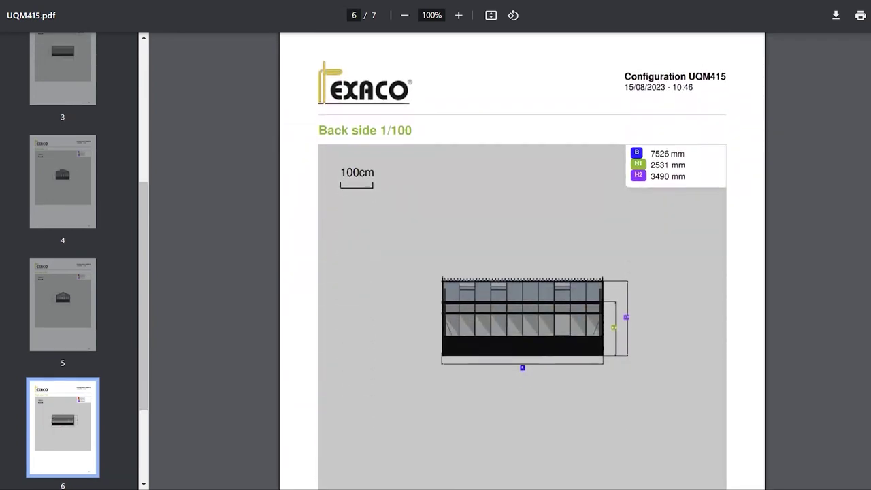
scroll(522, 259, "down", 10)
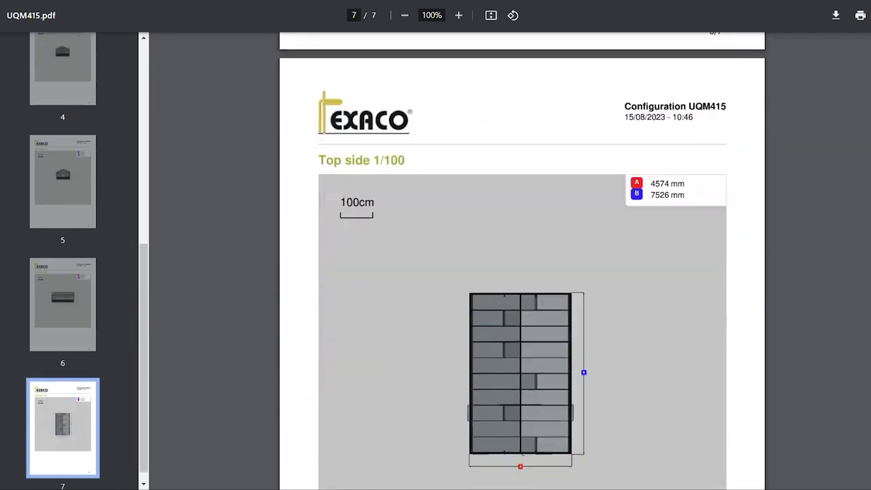
scroll(522, 258, "down", 5)
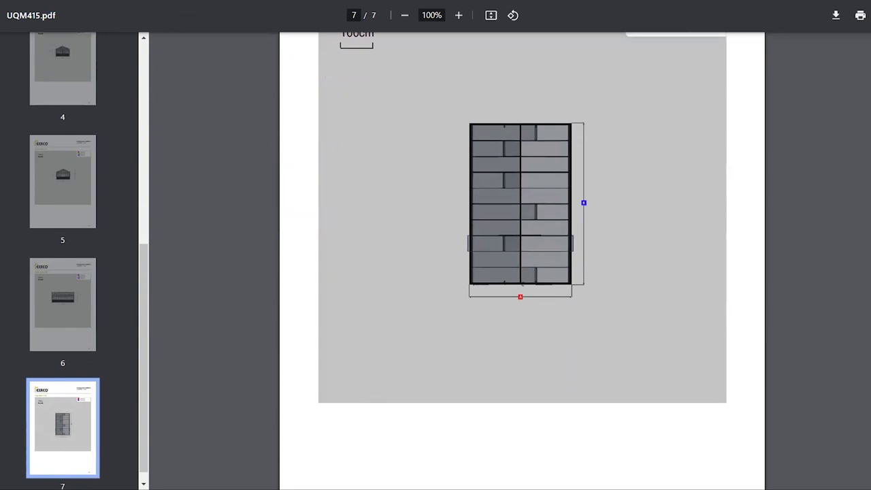
Step: Return from the top side drawing to the dimensions and personalisations summary on the PDF's first page
scroll(522, 259, "up", 1)
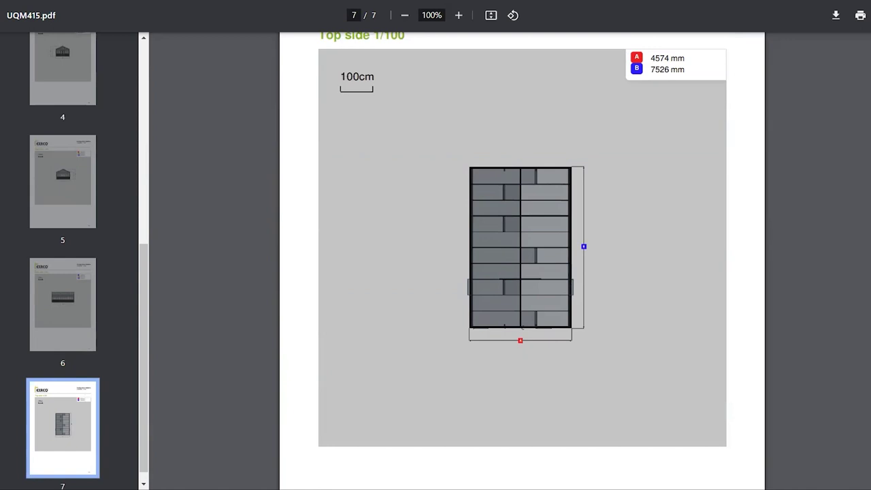
scroll(522, 259, "up", 20)
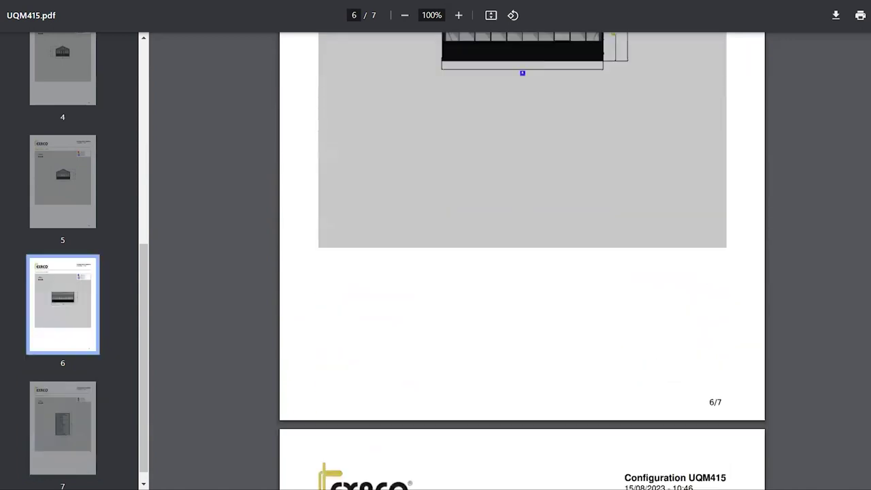
scroll(522, 258, "up", 20)
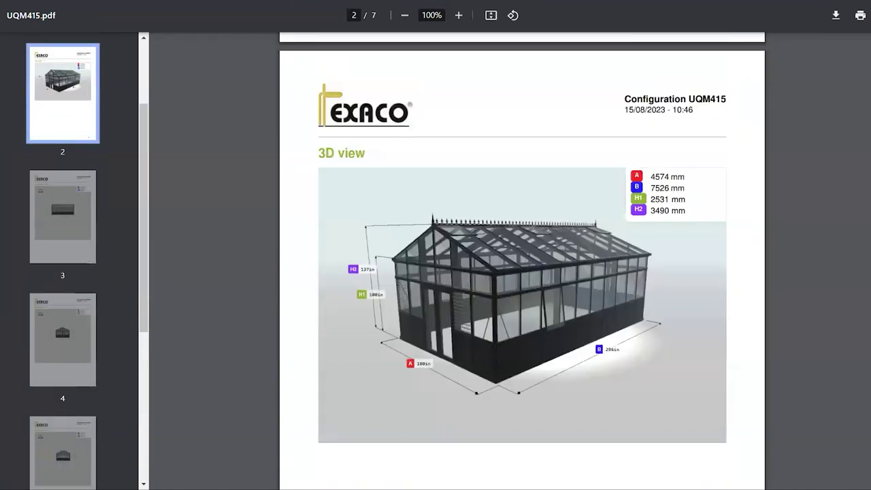
scroll(522, 258, "up", 4)
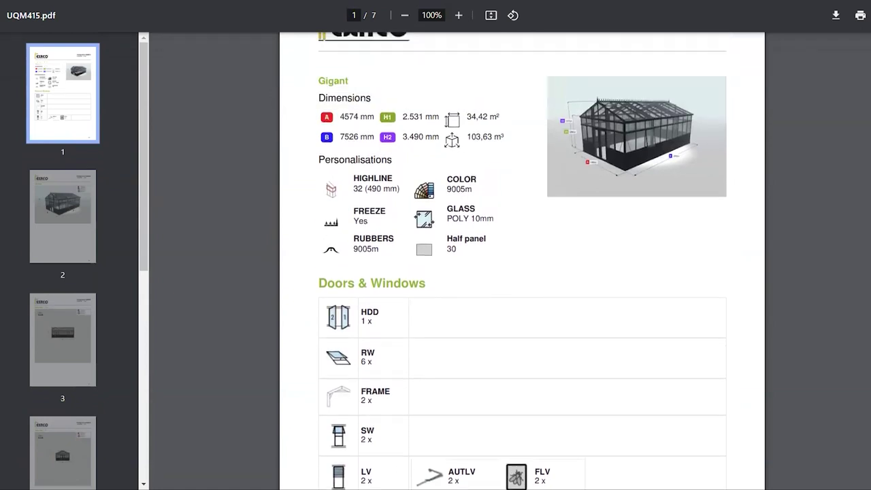